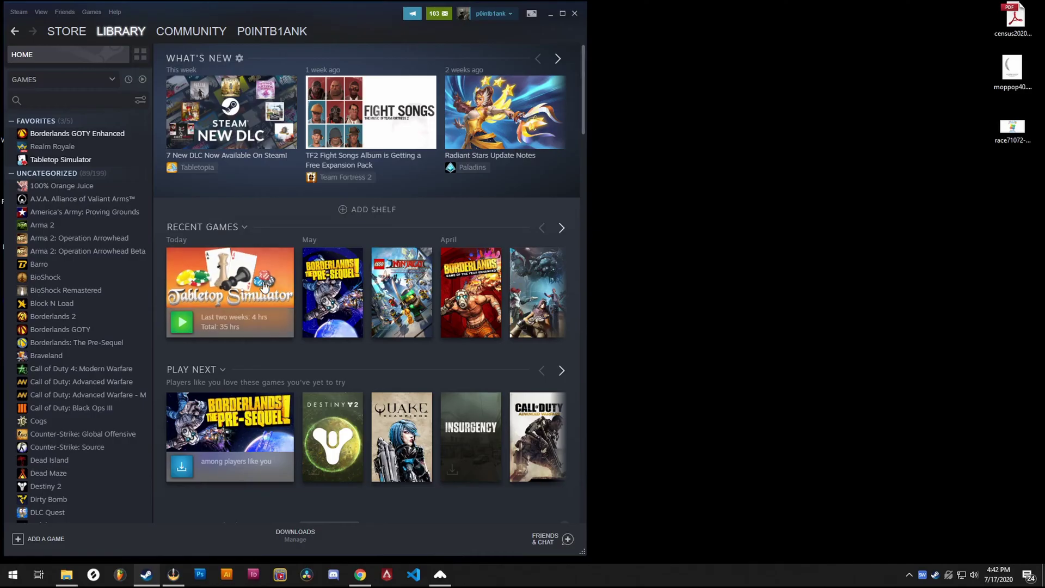
# Open Tabletop Simulator in the game library and browse its local files, placing the folder window in clear view
pyautogui.moveTo(263, 286)
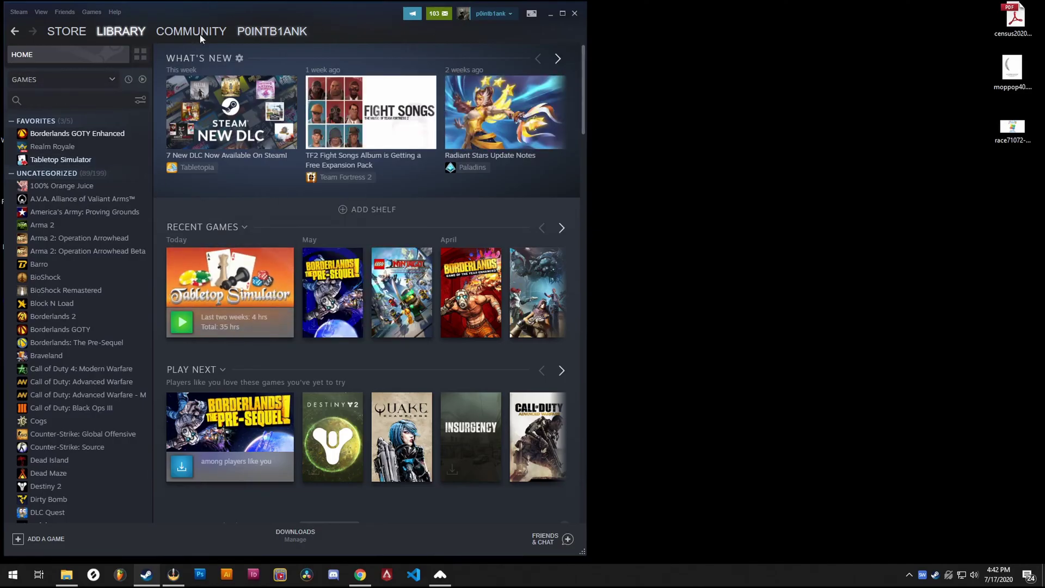
pyautogui.click(66, 161)
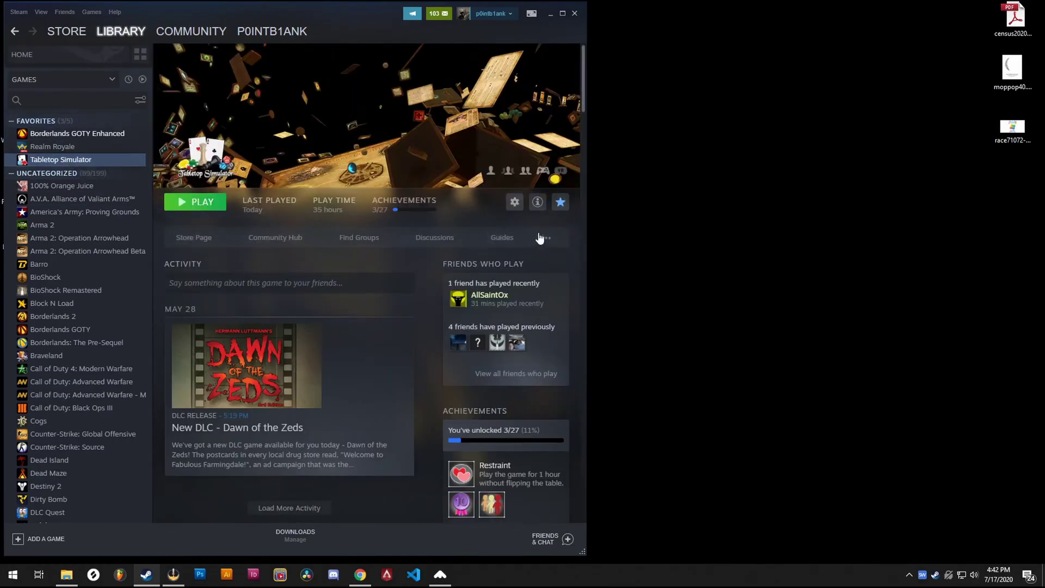
pyautogui.click(515, 203)
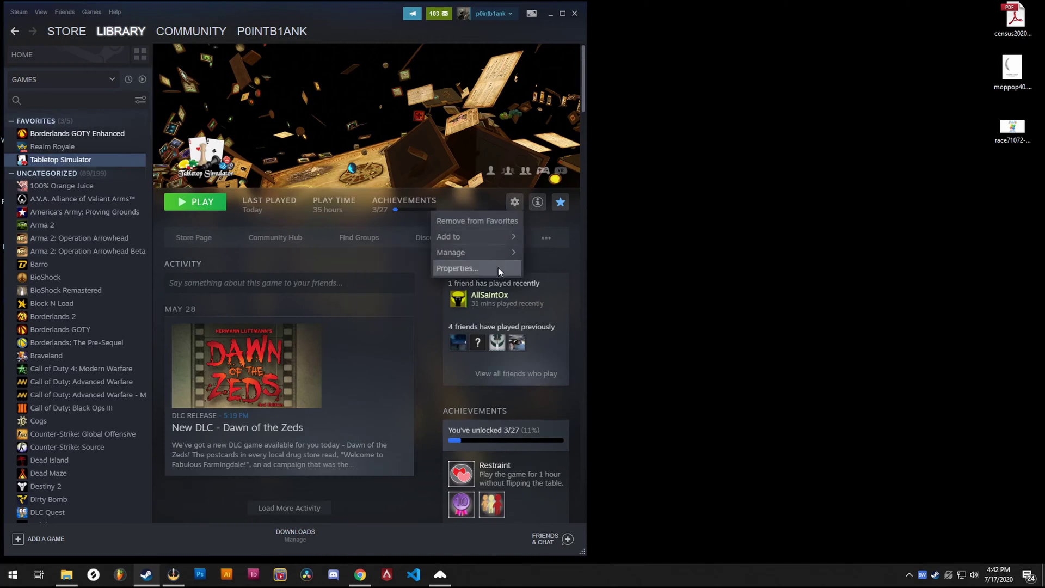
pyautogui.moveTo(495, 256)
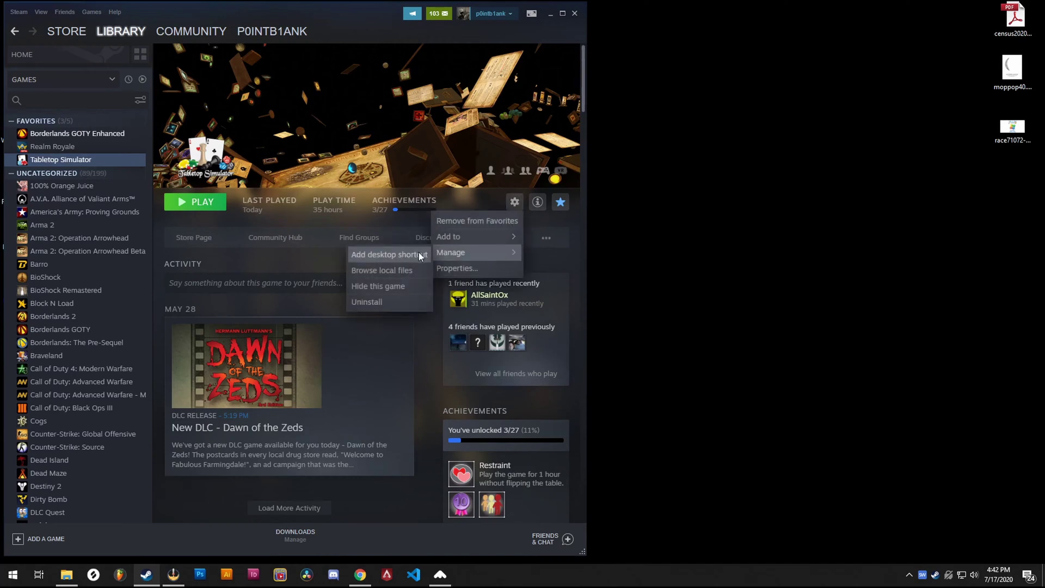
pyautogui.click(400, 272)
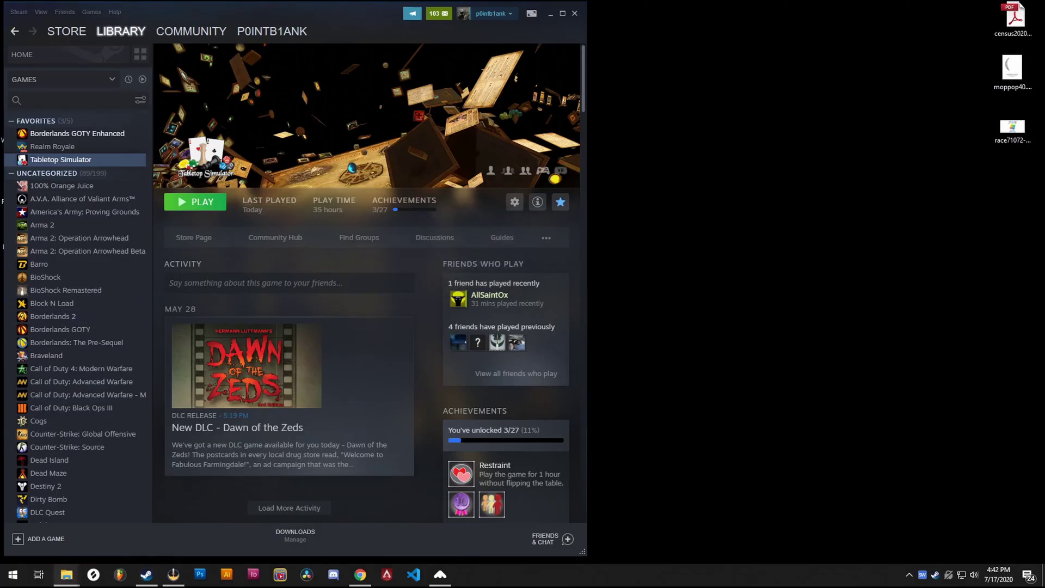
pyautogui.moveTo(1044, 99); pyautogui.dragTo(857, 77)
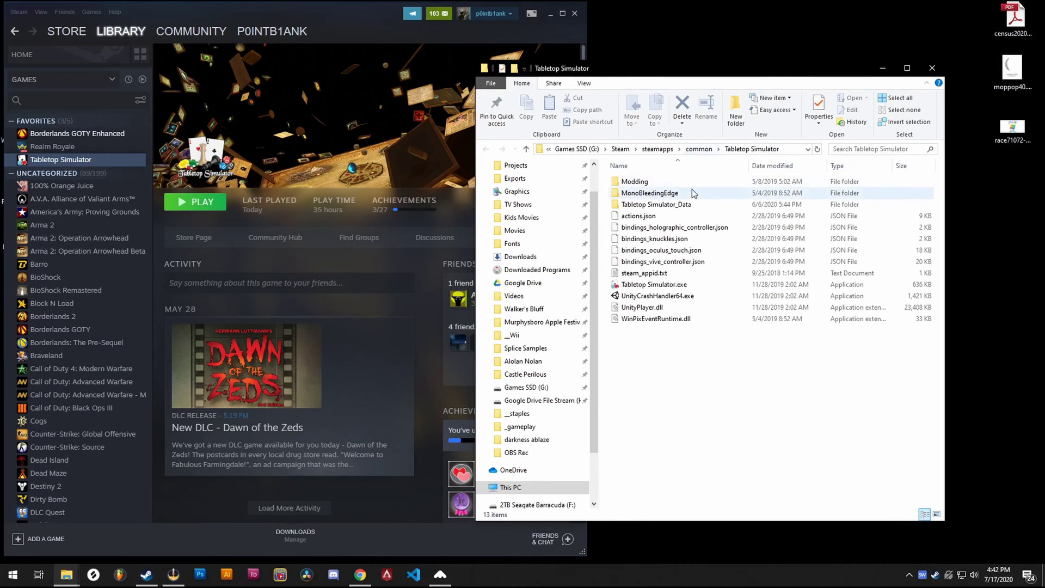
# Launch TTS-Deck-Editor.exe from the Modding folder's Deck Builder subfolder and minimize the folder window
pyautogui.doubleClick(658, 182)
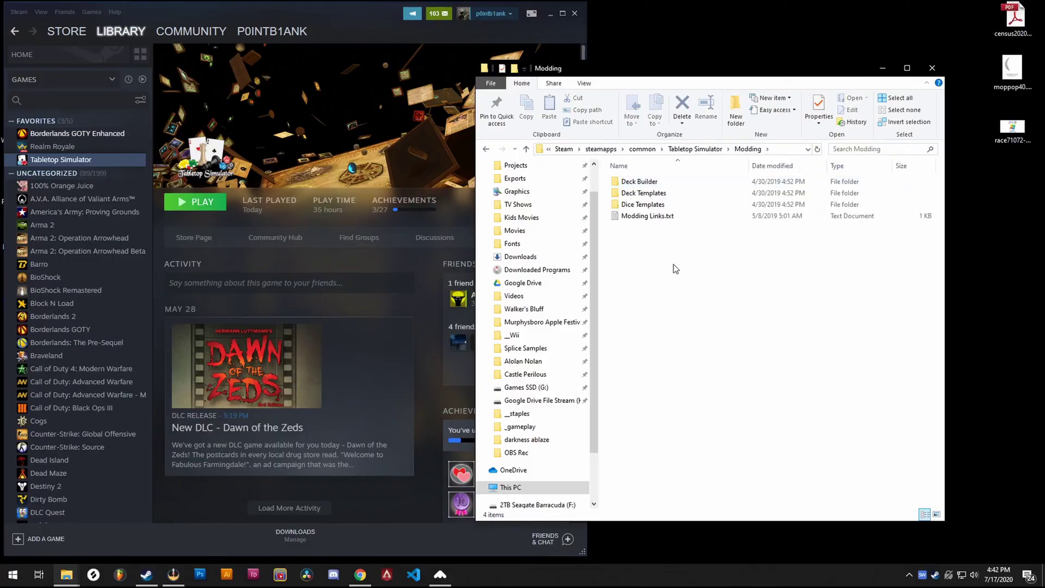
pyautogui.doubleClick(640, 183)
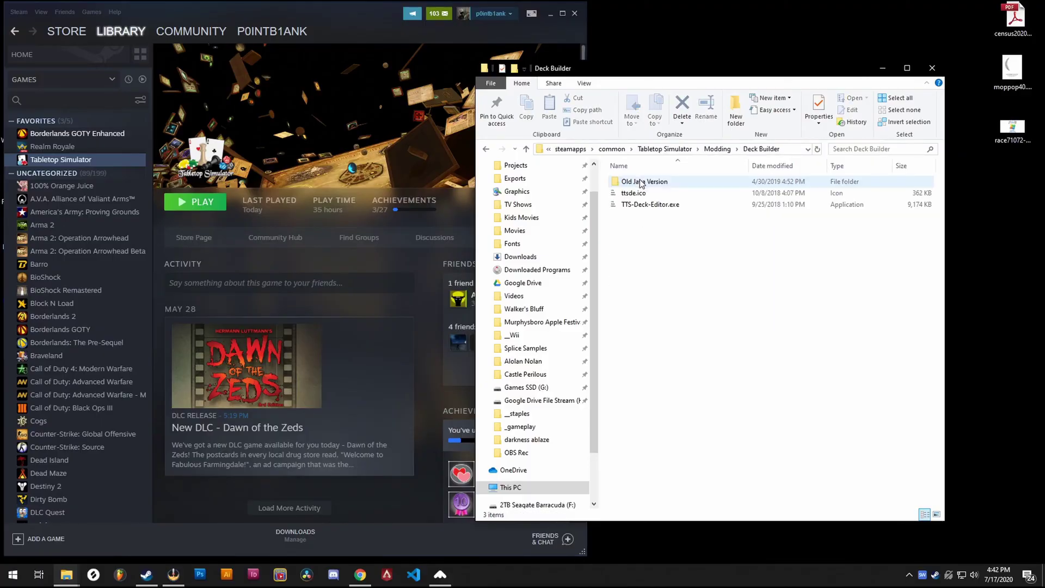
pyautogui.click(656, 204)
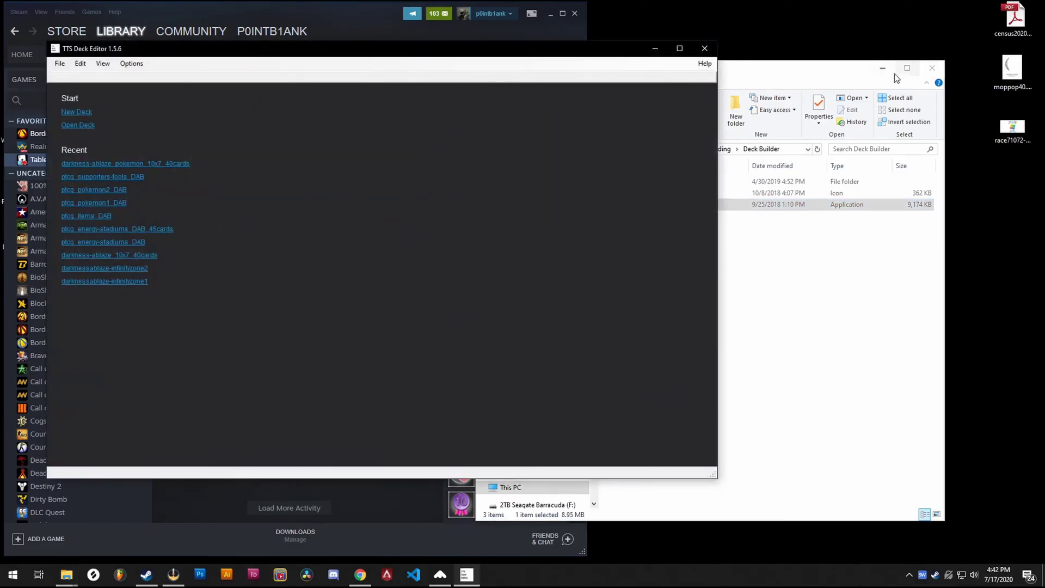
pyautogui.click(882, 68)
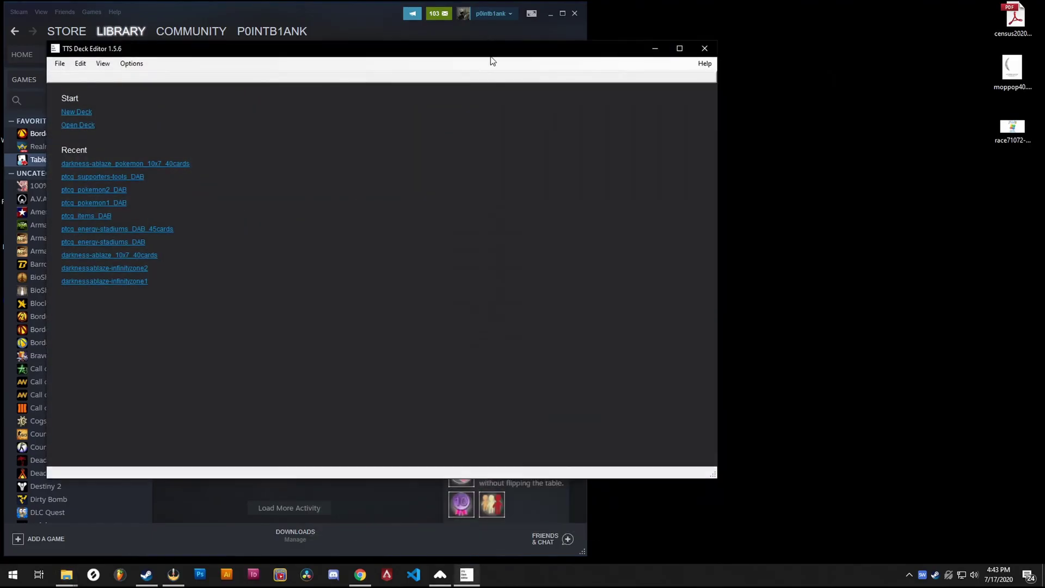
# Create a new deck in the TTS Deck Editor with width 10 and height 7
pyautogui.moveTo(493, 59)
pyautogui.mouseDown()
pyautogui.moveTo(703, 74)
pyautogui.moveTo(811, 117)
pyautogui.moveTo(754, 84)
pyautogui.moveTo(643, 90)
pyautogui.moveTo(693, 86)
pyautogui.mouseUp()
pyautogui.click(279, 144)
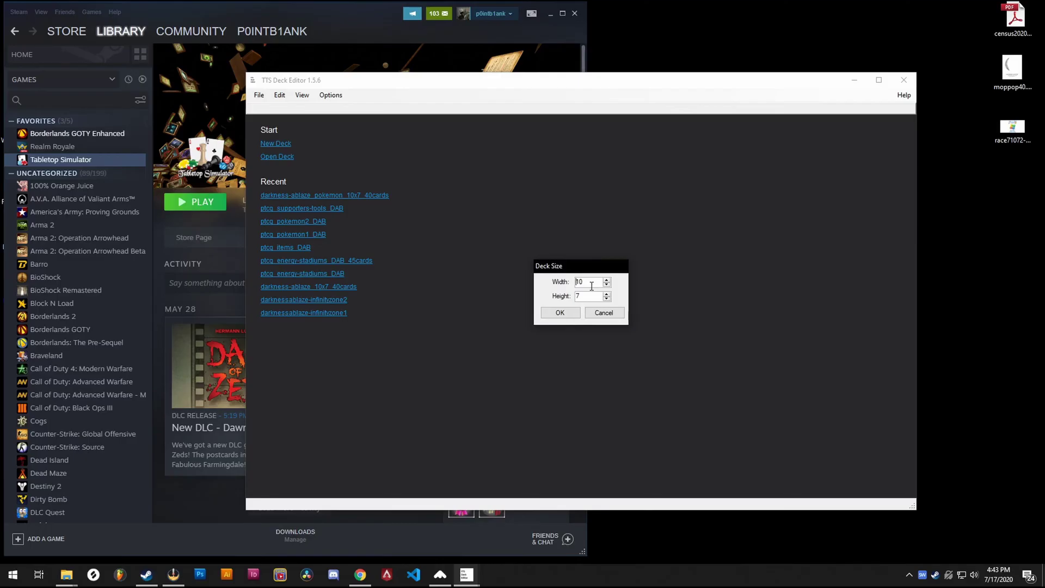
pyautogui.moveTo(590, 268); pyautogui.dragTo(600, 259)
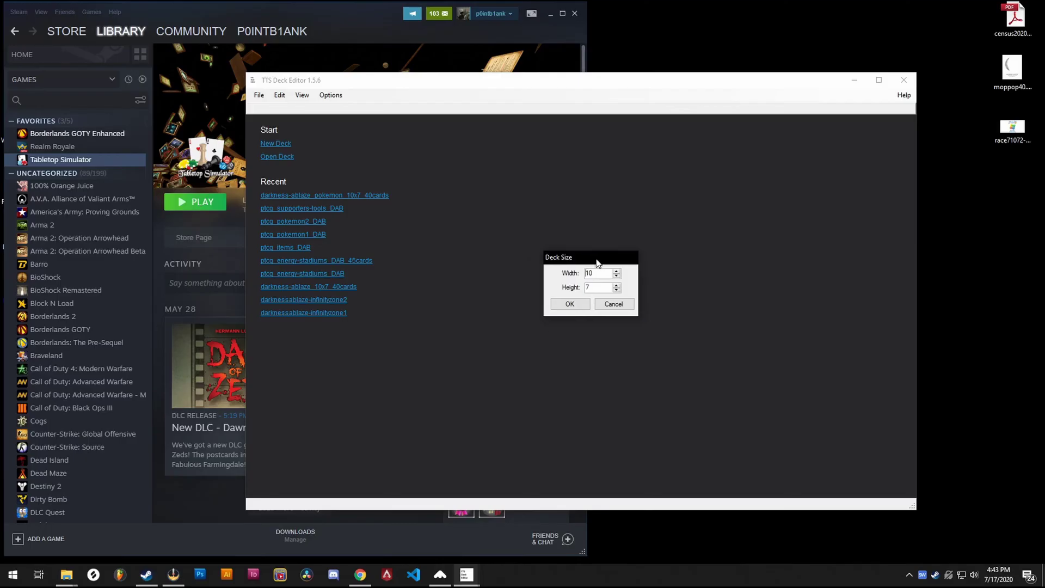
pyautogui.click(569, 304)
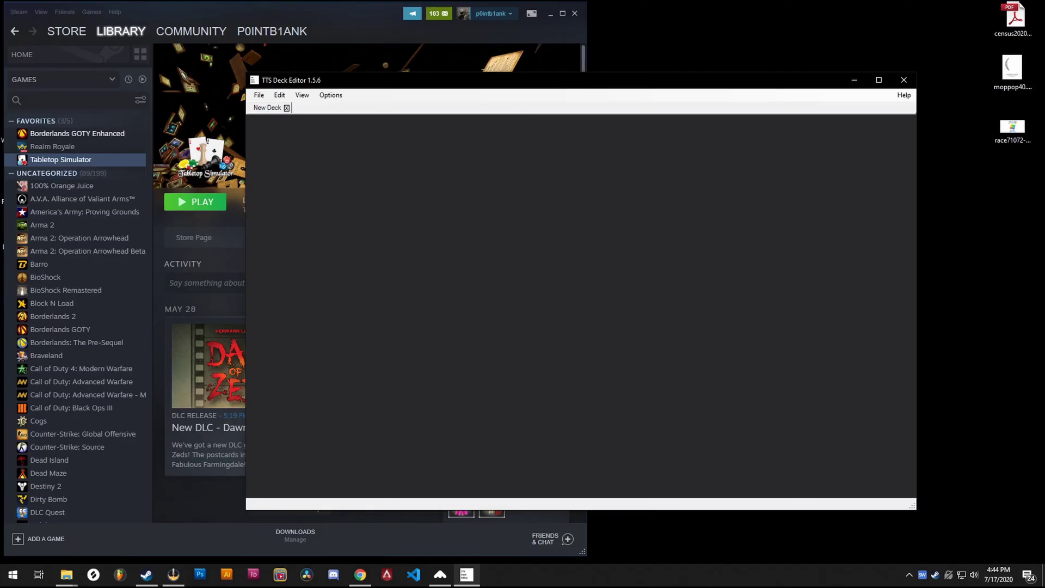
# Bring back the Deck Builder folder window and arrange it beside the TTS Deck Editor window
pyautogui.press('super+e')
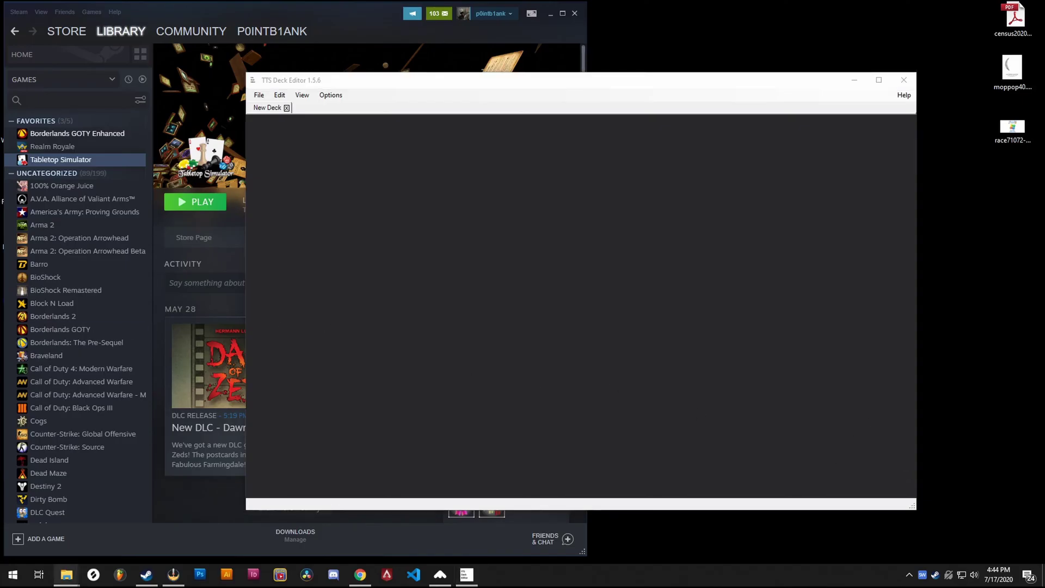
pyautogui.click(659, 324)
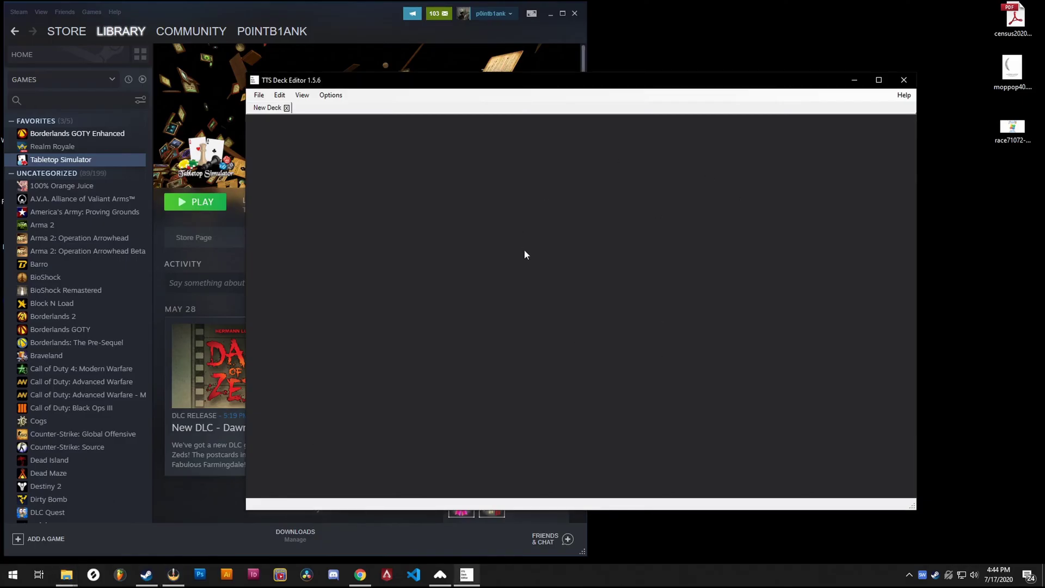
pyautogui.moveTo(649, 82); pyautogui.dragTo(742, 37)
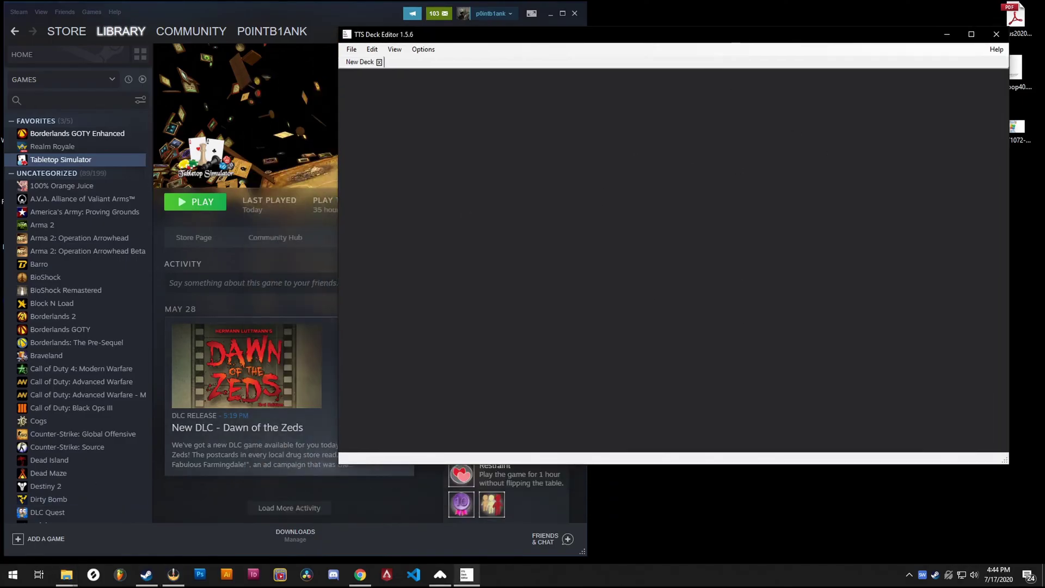
pyautogui.click(67, 575)
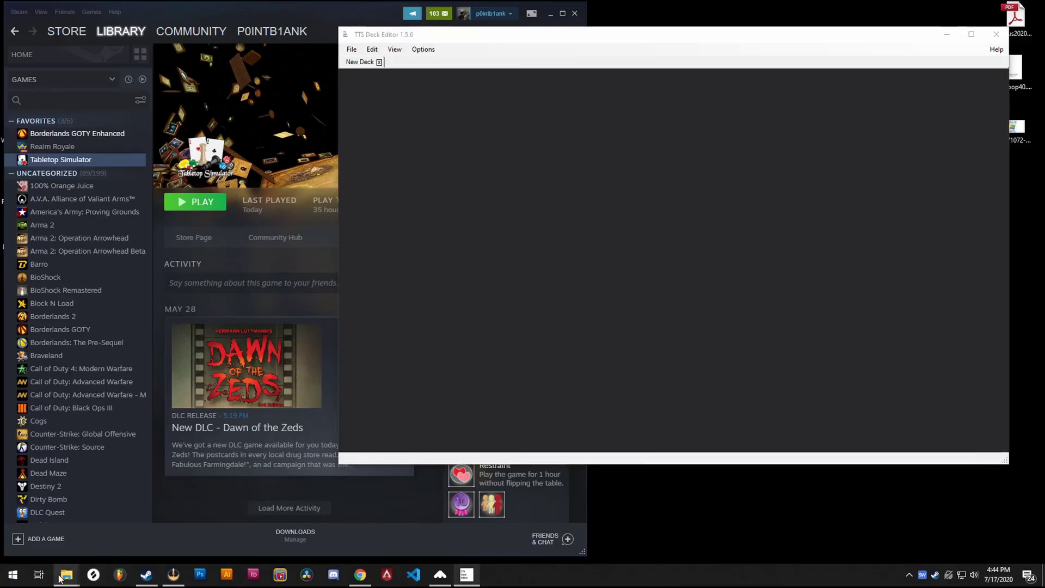
pyautogui.click(540, 280)
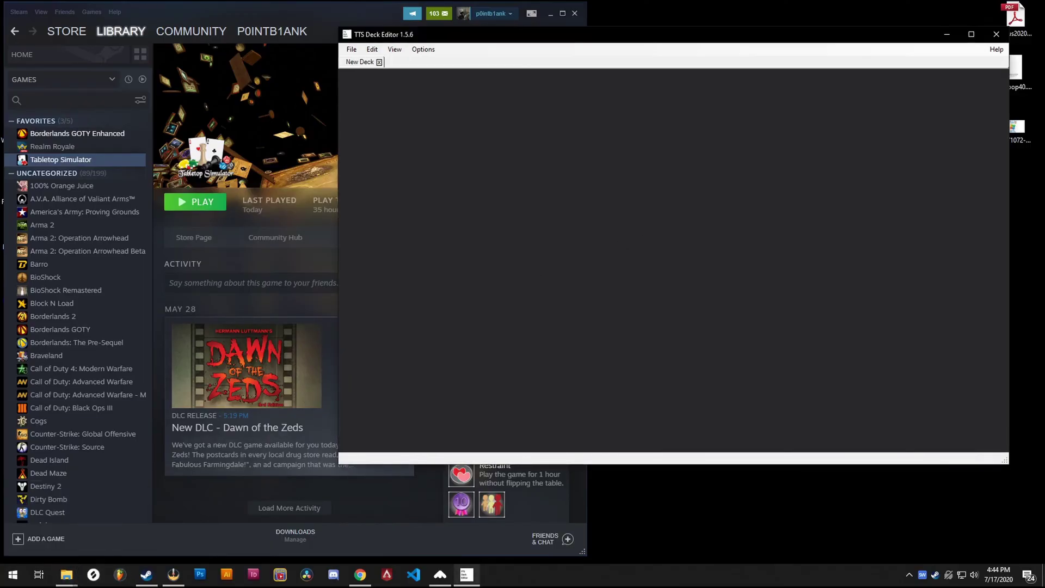
pyautogui.hotkey('alt', 'Tab')
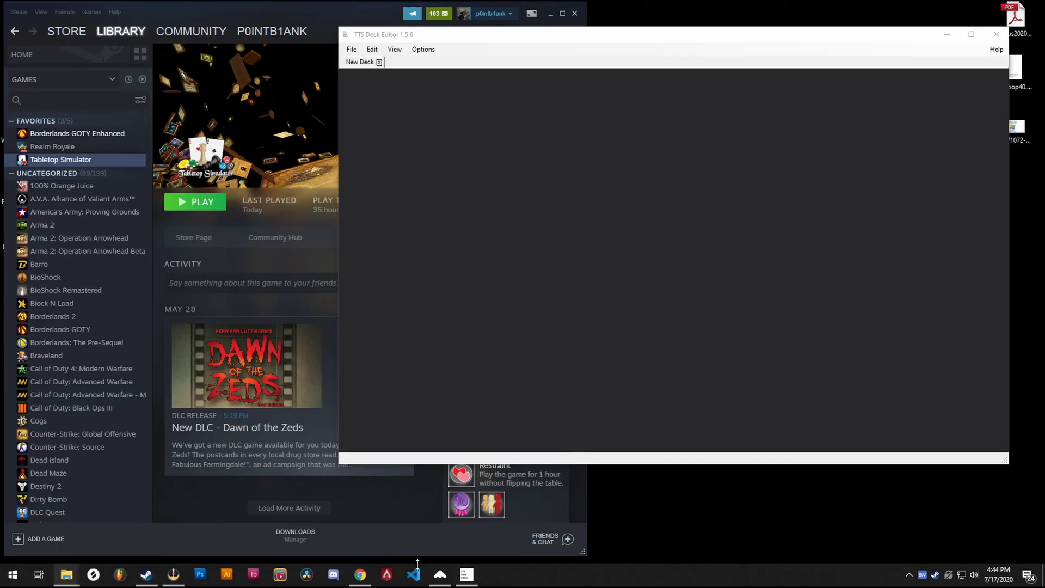
pyautogui.moveTo(62, 576)
pyautogui.click(103, 523)
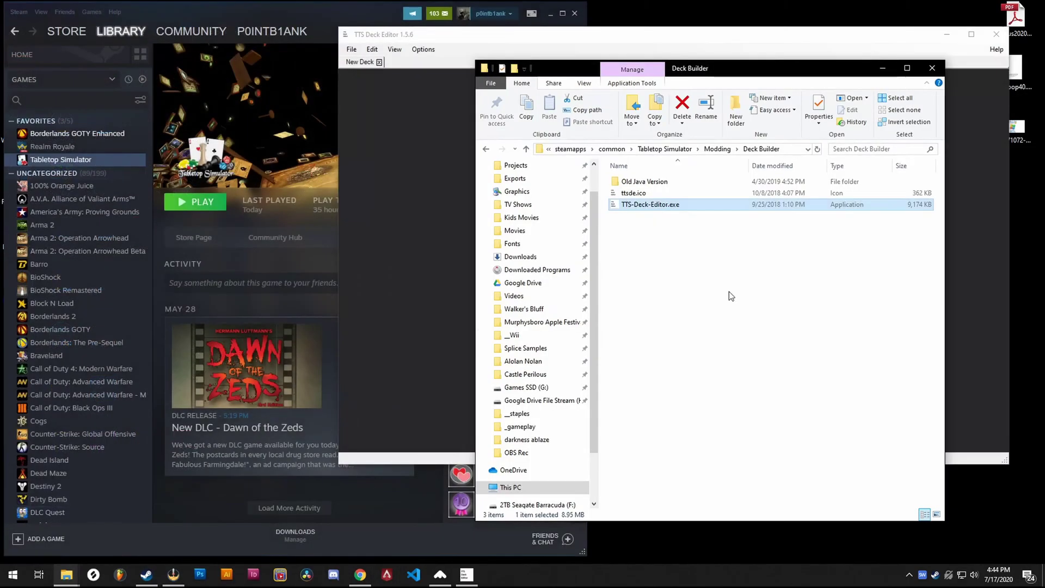
pyautogui.moveTo(764, 71); pyautogui.dragTo(329, 77)
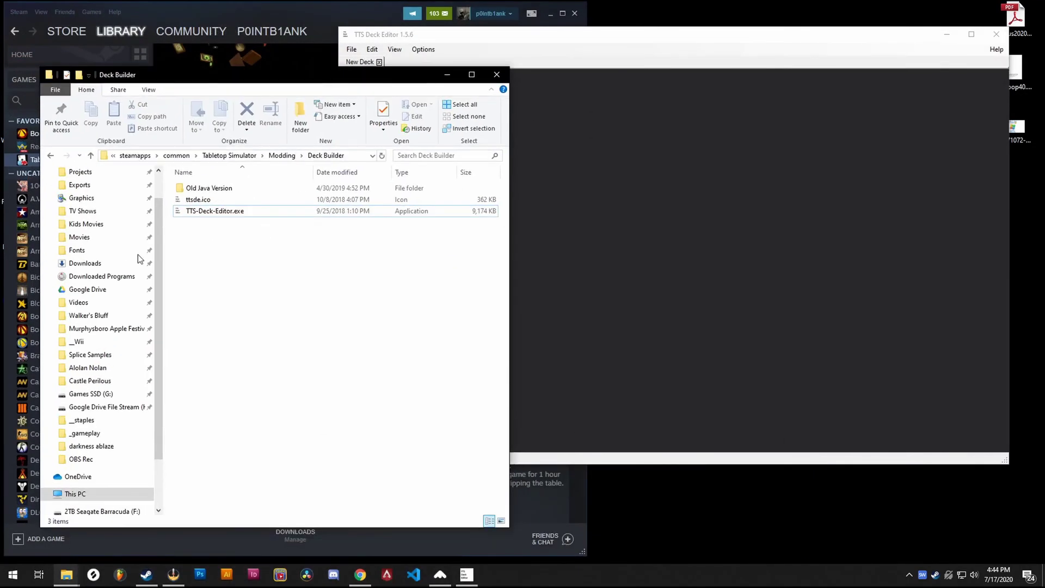
# Open the "s3 - Infinity Zone" folder inside the "darkness ablaze" folder in the file browser
pyautogui.scroll(-1, 162, 273)
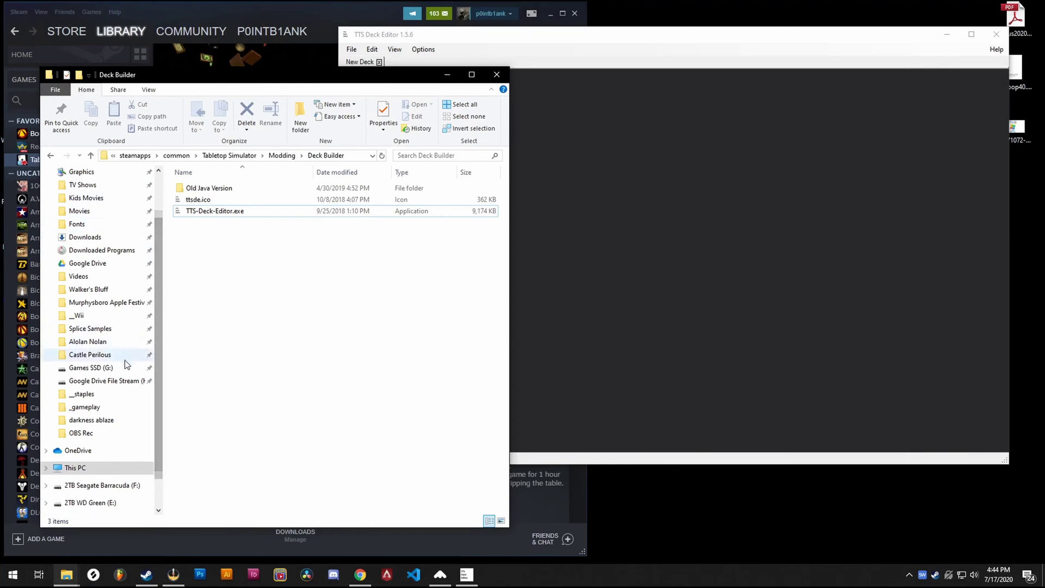
pyautogui.click(120, 421)
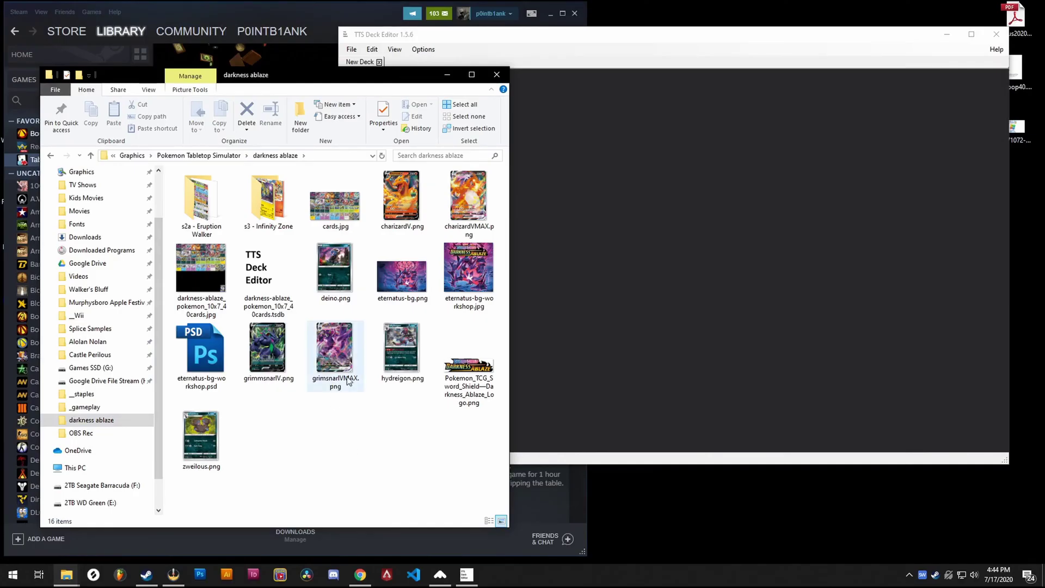
pyautogui.doubleClick(272, 202)
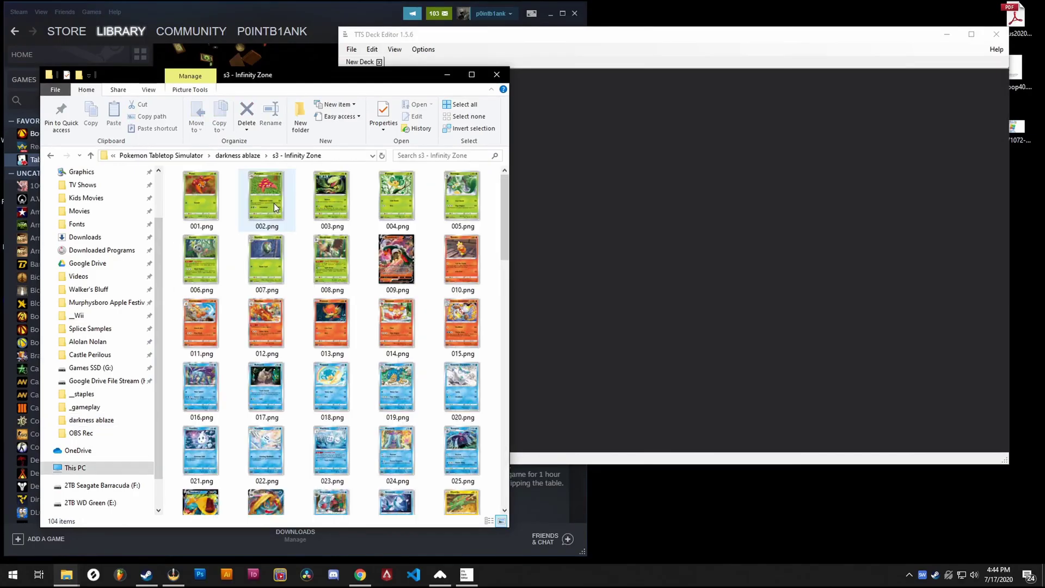
pyautogui.scroll(-15, 367, 361)
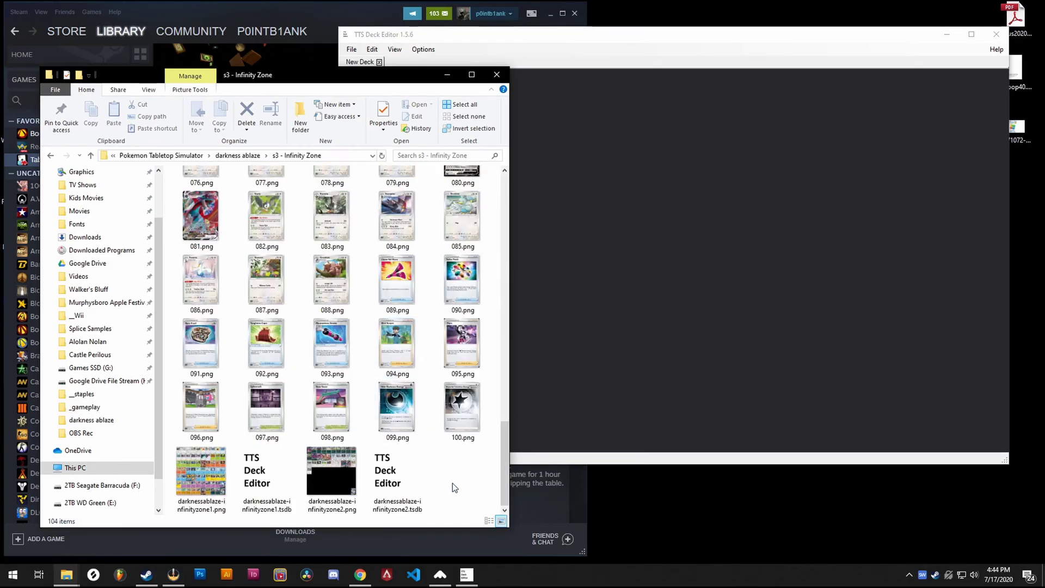
pyautogui.click(462, 409)
pyautogui.scroll(5, 392, 403)
pyautogui.scroll(8, 383, 398)
pyautogui.keyDown('shift'); pyautogui.click(200, 191); pyautogui.keyUp('shift')
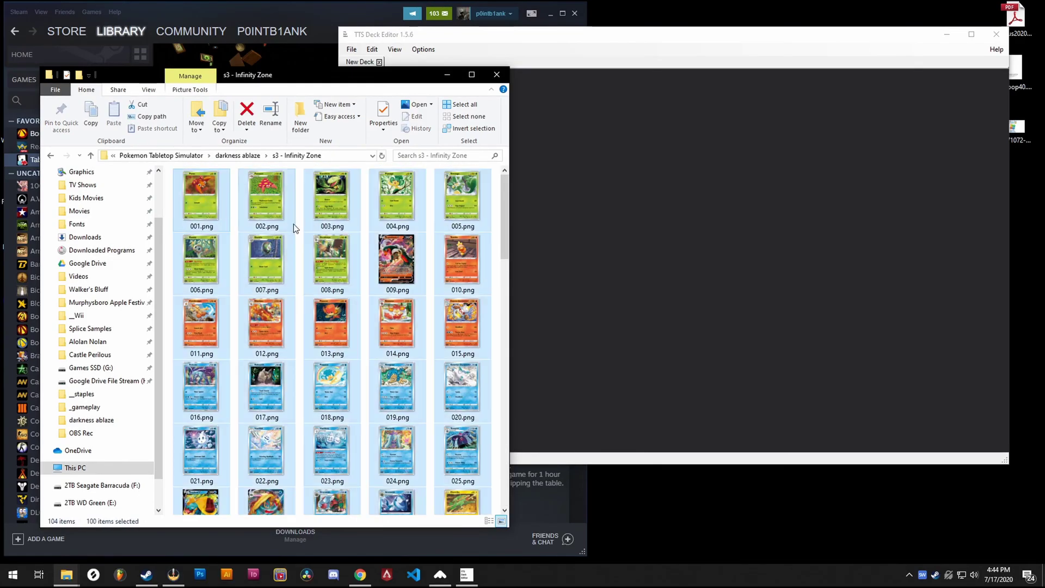
pyautogui.click(377, 405)
# Add the card images 036.png through 100.png to the new deck in the TTS Deck Editor
pyautogui.scroll(-5, 344, 396)
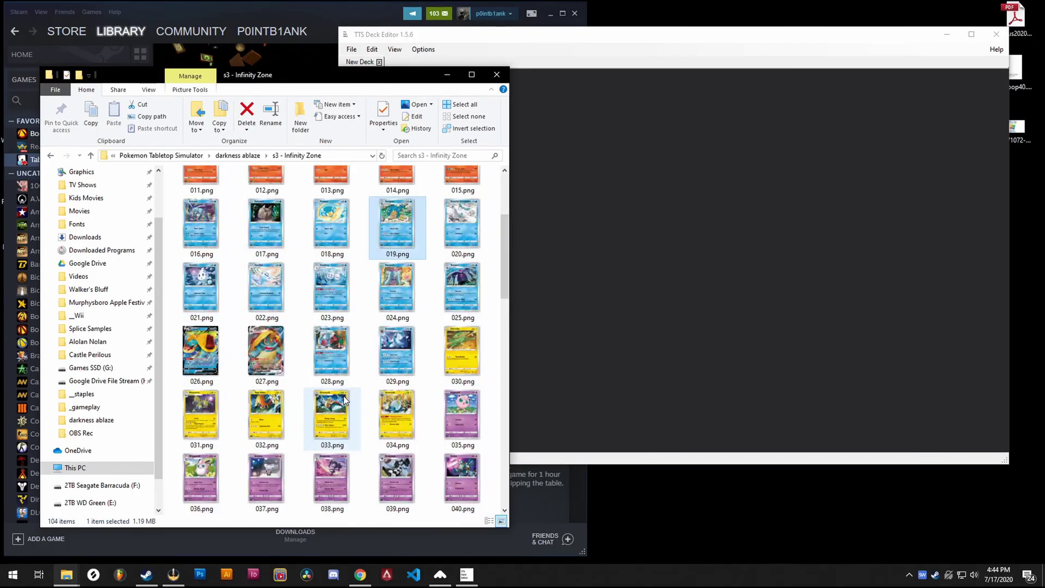
pyautogui.click(201, 288)
pyautogui.scroll(-9, 416, 432)
pyautogui.scroll(-2, 416, 433)
pyautogui.keyDown('shift'); pyautogui.click(454, 414); pyautogui.keyUp('shift')
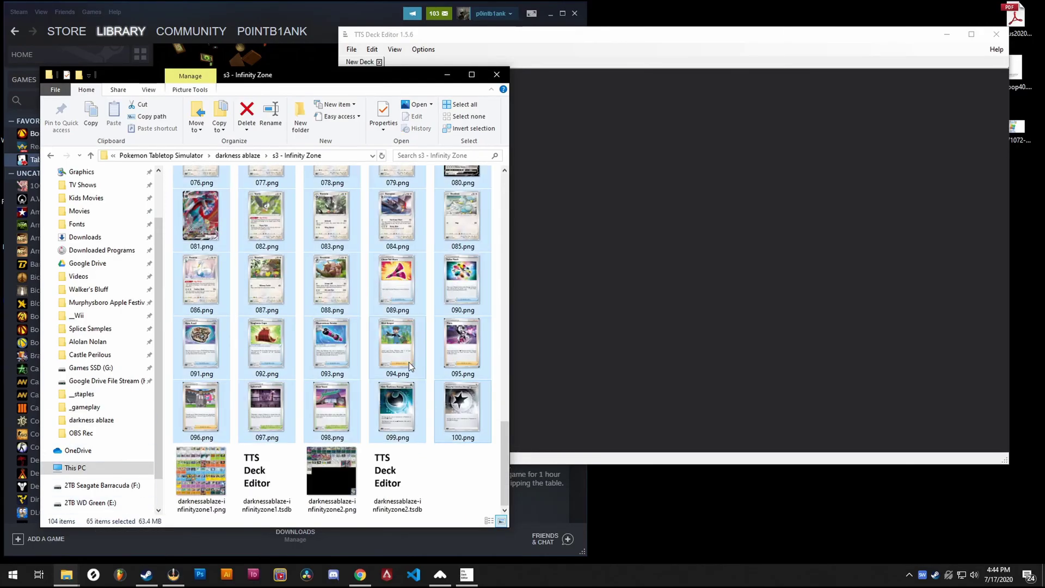
pyautogui.scroll(12, 422, 361)
pyautogui.scroll(-3, 415, 361)
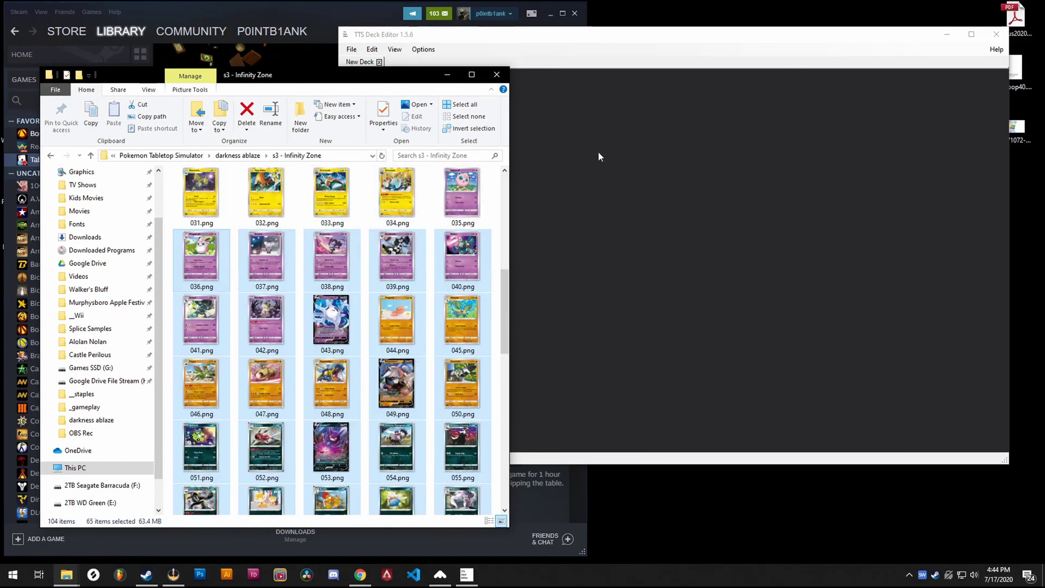
pyautogui.click(589, 48)
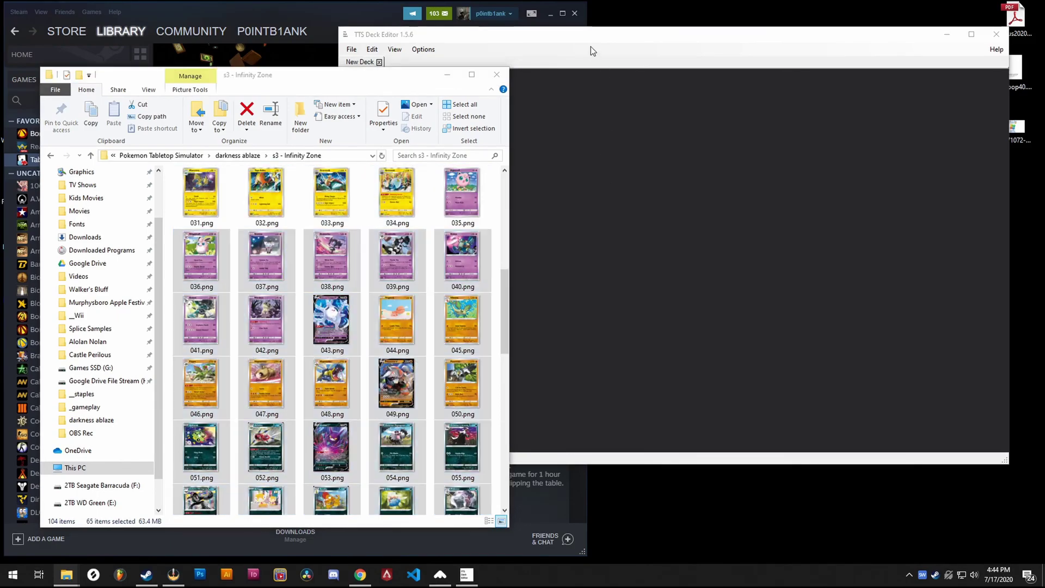
pyautogui.click(534, 38)
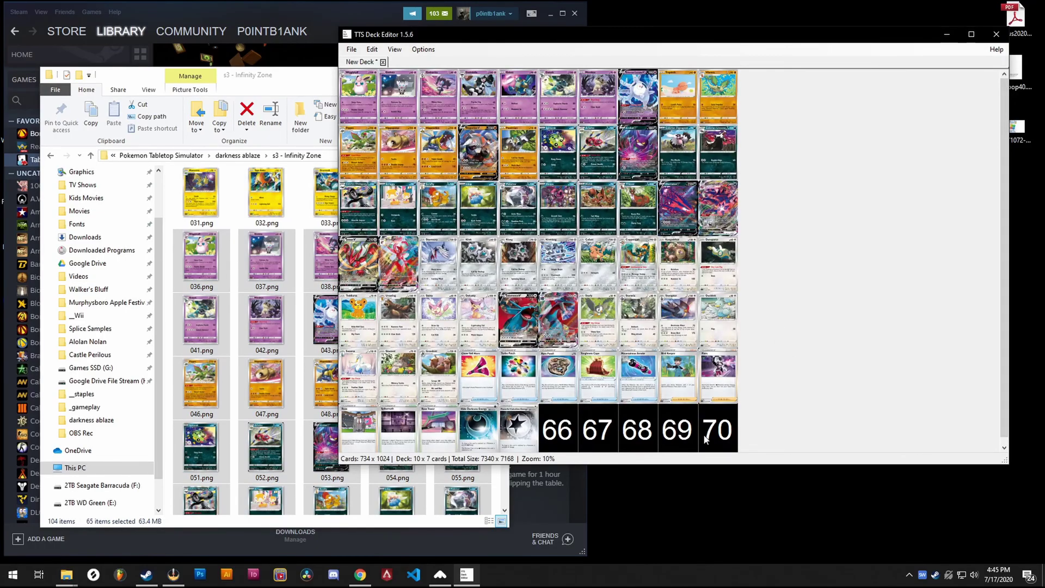
# Place cardback.png from the "_gameplay" folder inside "Pokemon Tabletop Simulator" into slot 70 of the deck
pyautogui.click(720, 420)
pyautogui.click(197, 94)
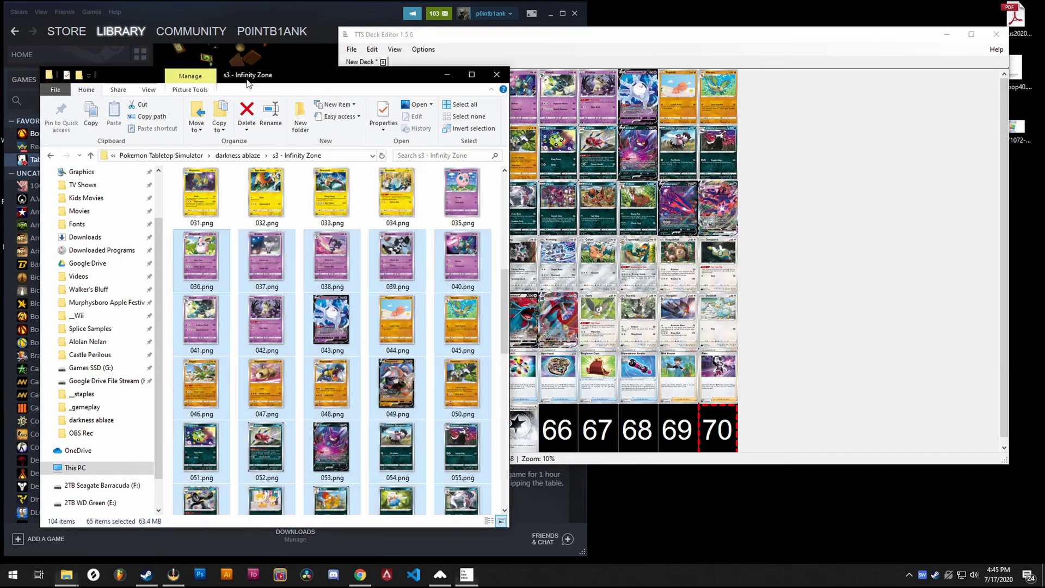
pyautogui.click(50, 155)
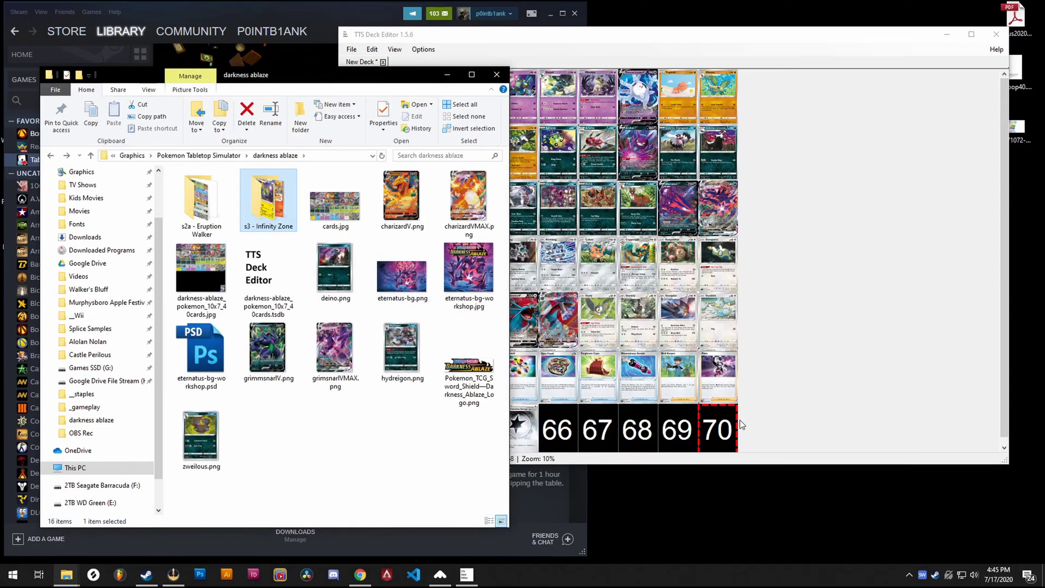
pyautogui.click(364, 472)
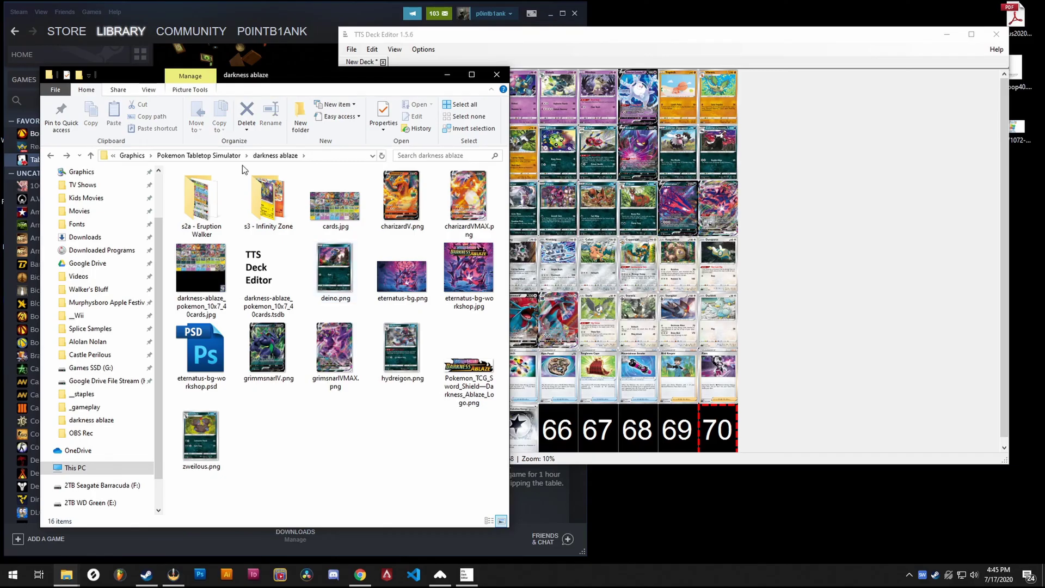
pyautogui.click(199, 155)
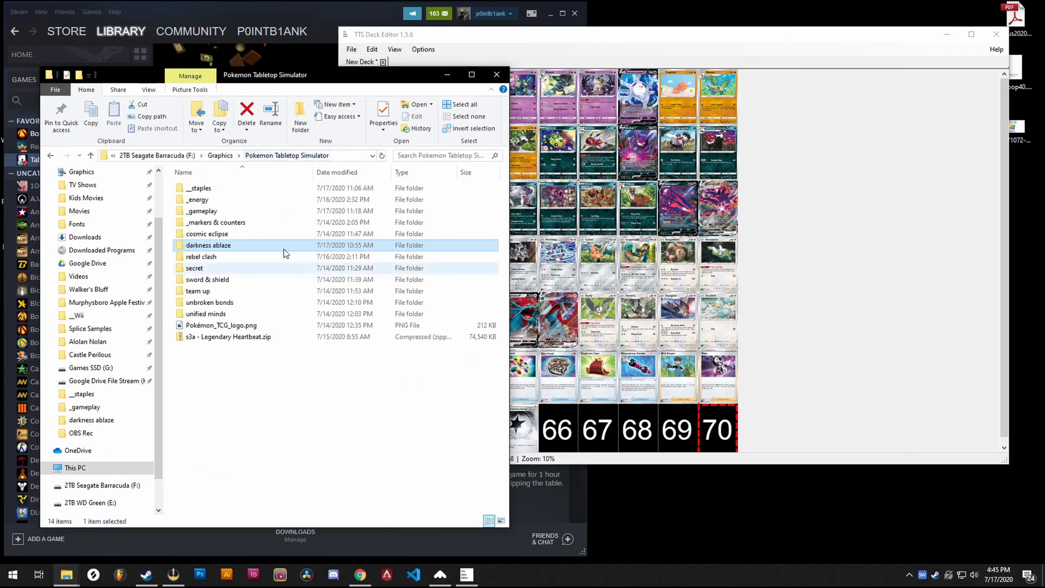
pyautogui.doubleClick(226, 212)
pyautogui.moveTo(329, 190); pyautogui.dragTo(713, 430)
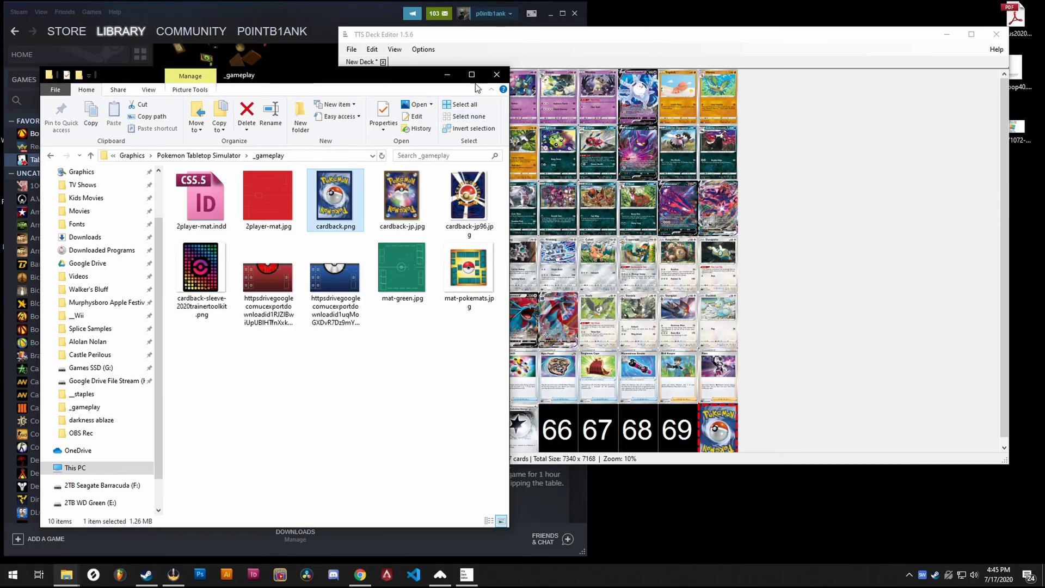
pyautogui.click(447, 76)
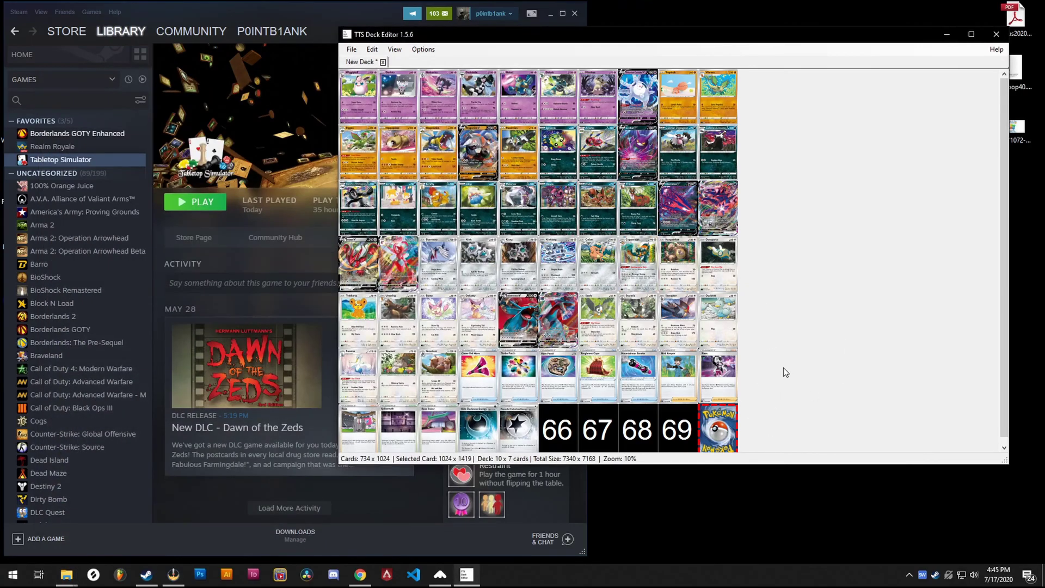
# Try clearing the first two cards from the deck sheet, and restore both of them
pyautogui.moveTo(525, 419)
pyautogui.mouseDown()
pyautogui.moveTo(562, 433)
pyautogui.moveTo(527, 435)
pyautogui.mouseUp()
pyautogui.click(366, 95)
pyautogui.click(407, 108)
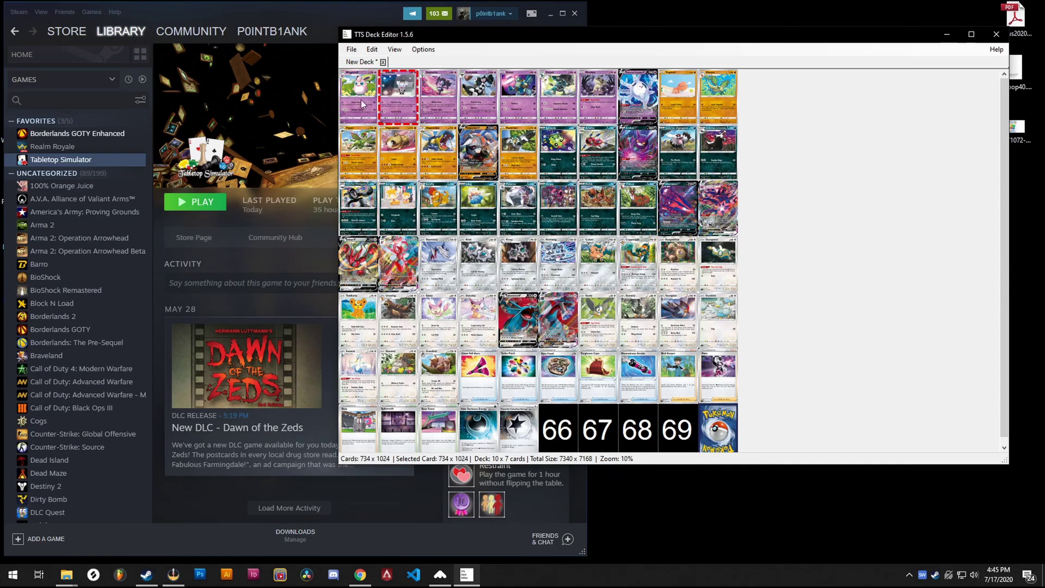
pyautogui.click(364, 105)
pyautogui.press('Delete')
pyautogui.click(401, 108)
pyautogui.press('Delete')
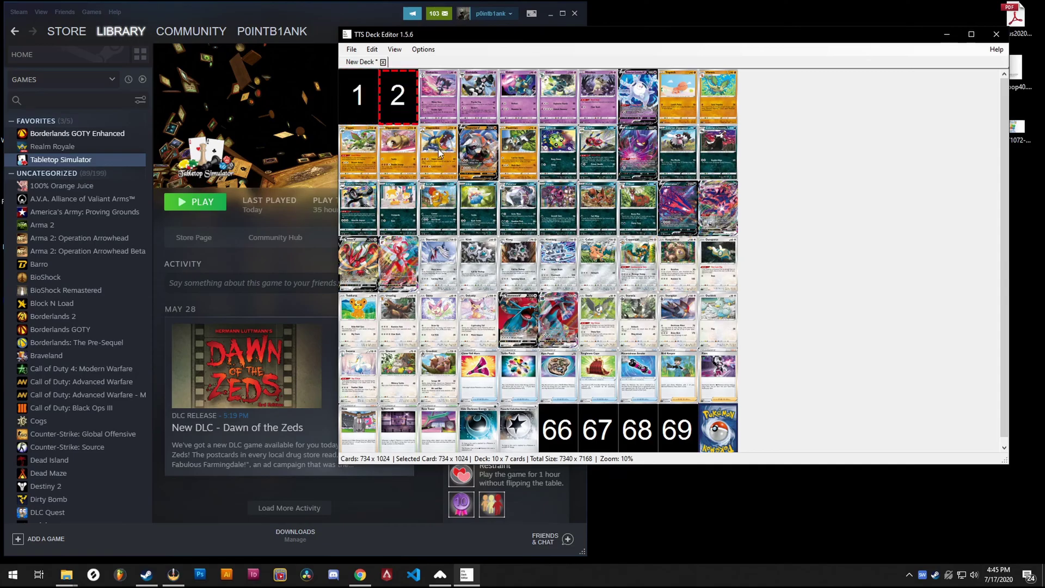
pyautogui.hotkey('ctrl', 'v')
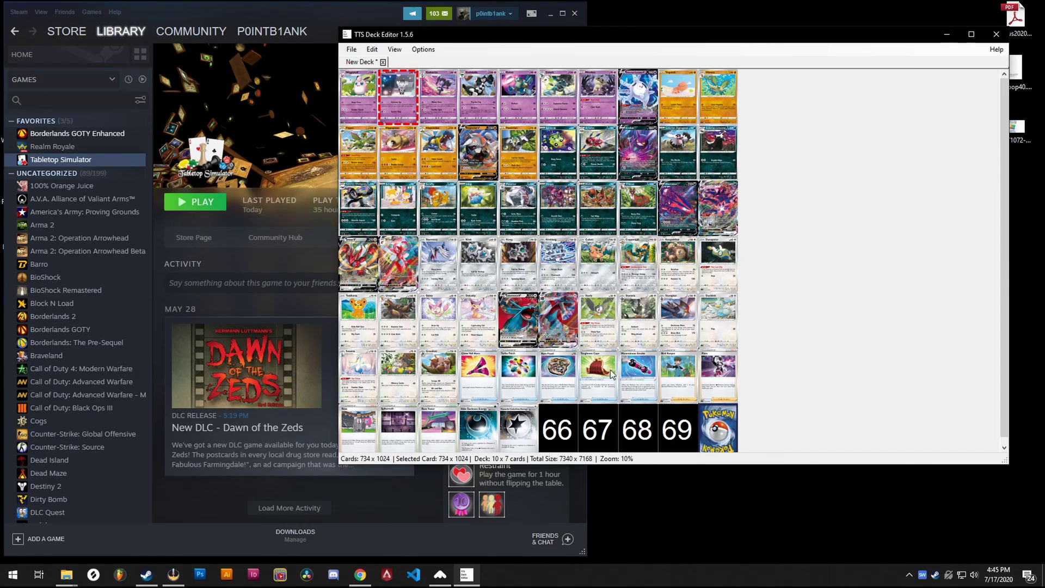
# Try swapping cards 1 and 2 with the energy cards in slots 65 and 64, and undo both swaps
pyautogui.click(371, 104)
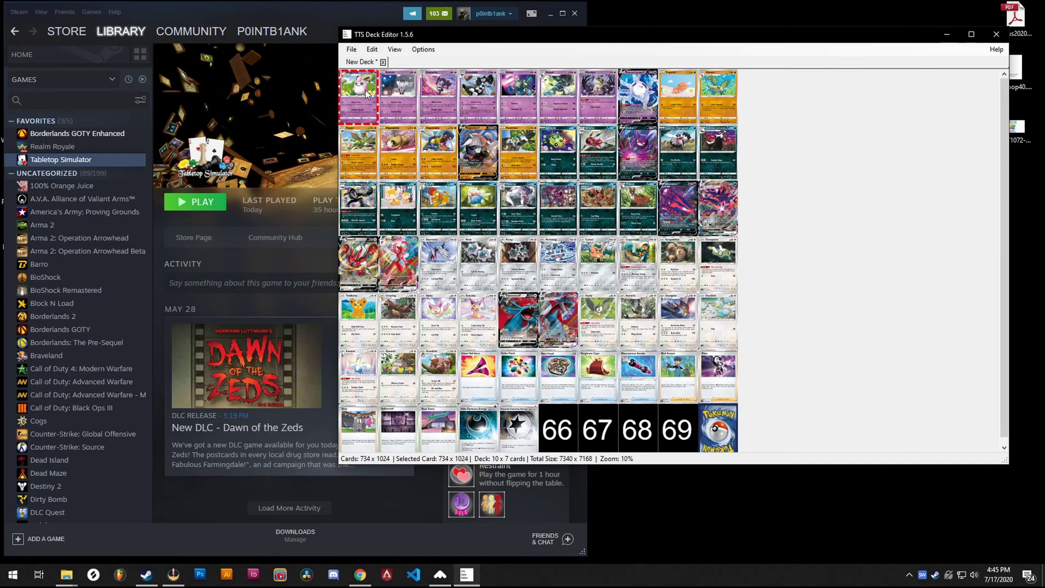
pyautogui.click(528, 430)
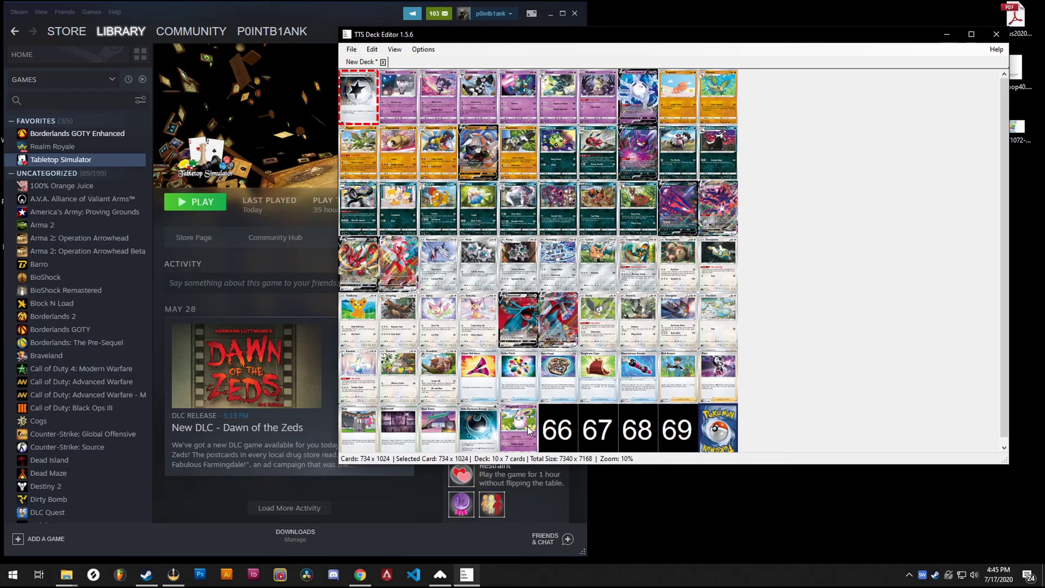
pyautogui.click(399, 101)
pyautogui.click(488, 427)
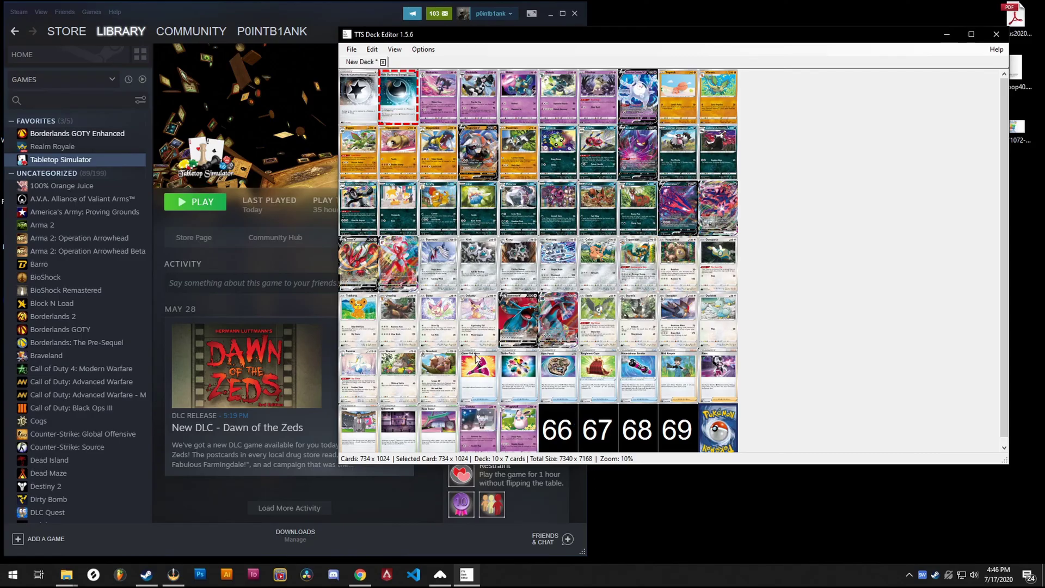
pyautogui.hotkey('ctrl', 'z')
pyautogui.hotkey('ctrl', 'z')
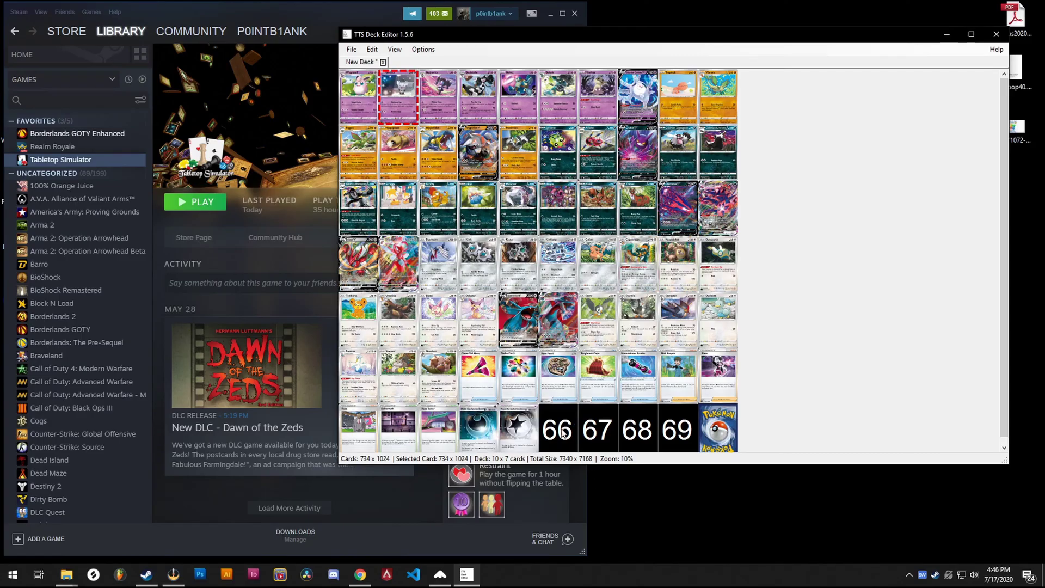
pyautogui.click(562, 433)
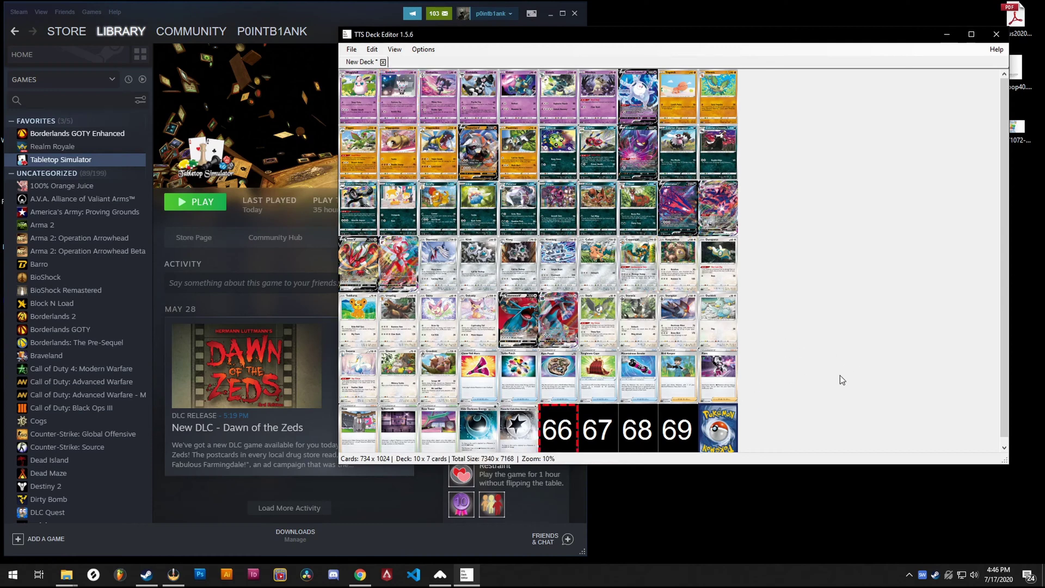
# Export the deck with the maximum deck size enabled and set to 4096, leaving image upload off
pyautogui.click(353, 50)
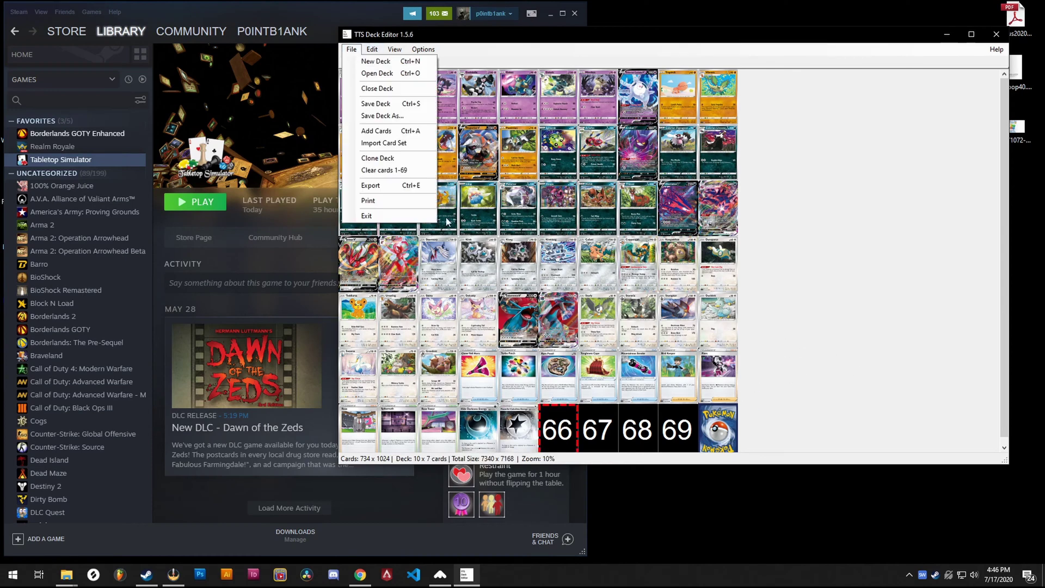
pyautogui.click(406, 186)
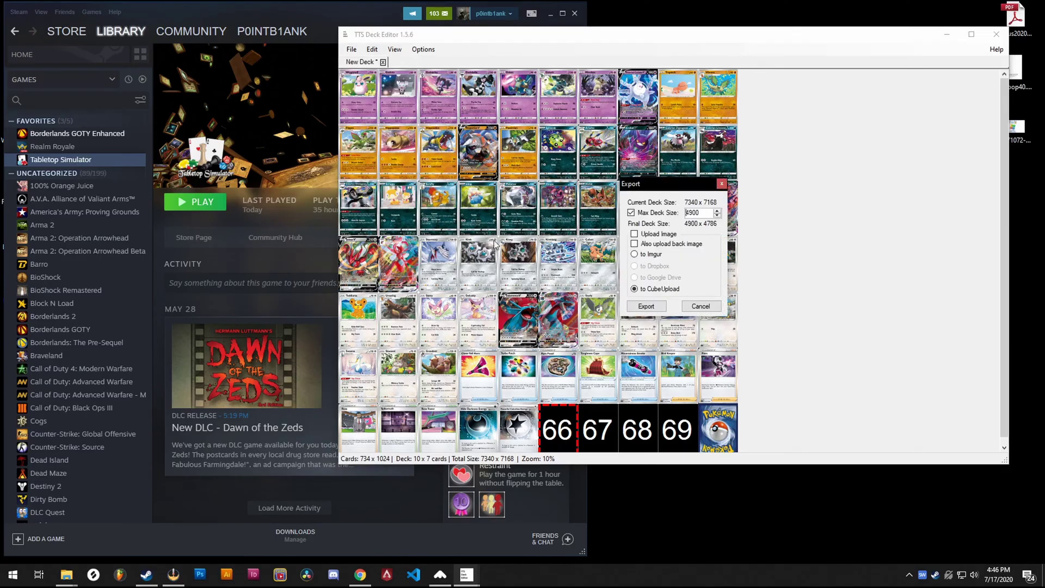
pyautogui.doubleClick(702, 215)
pyautogui.click(647, 216)
pyautogui.click(667, 216)
pyautogui.doubleClick(702, 213)
pyautogui.write('4096')
pyautogui.click(643, 214)
pyautogui.click(631, 213)
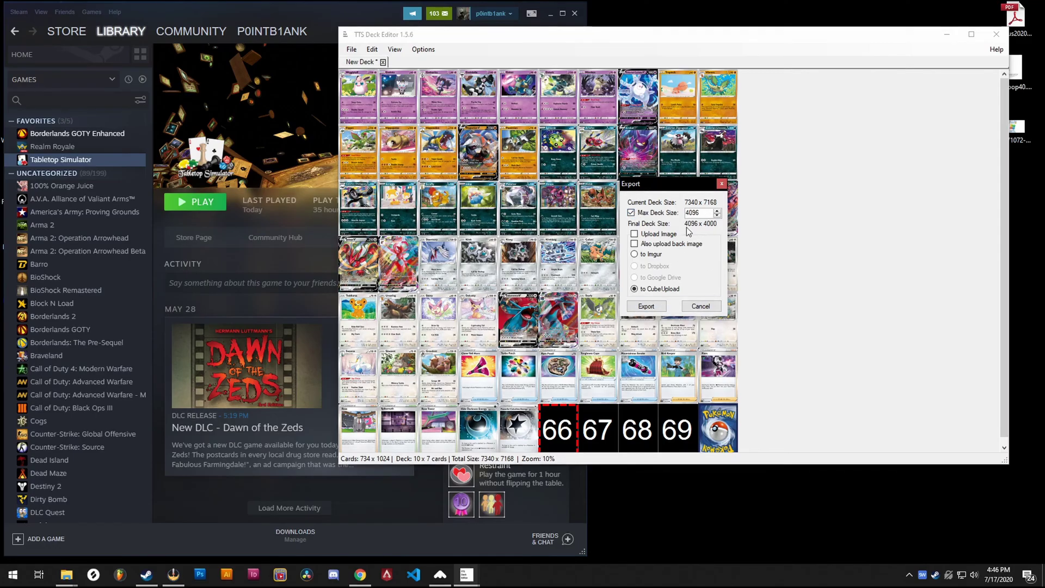
pyautogui.click(655, 309)
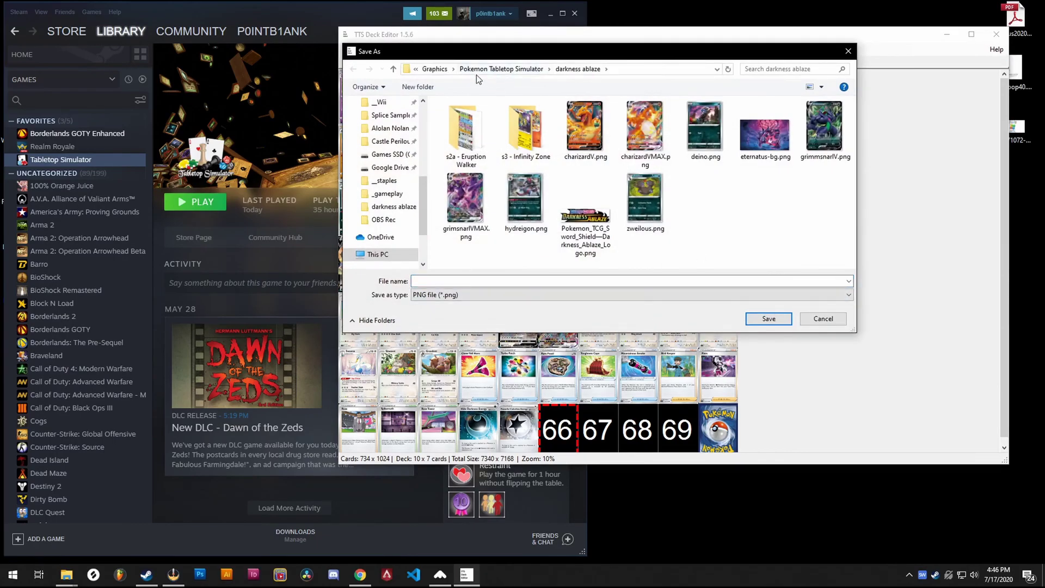
# Create a folder named "test" inside "Pokemon Tabletop Simulator" and open it as the save location
pyautogui.click(493, 69)
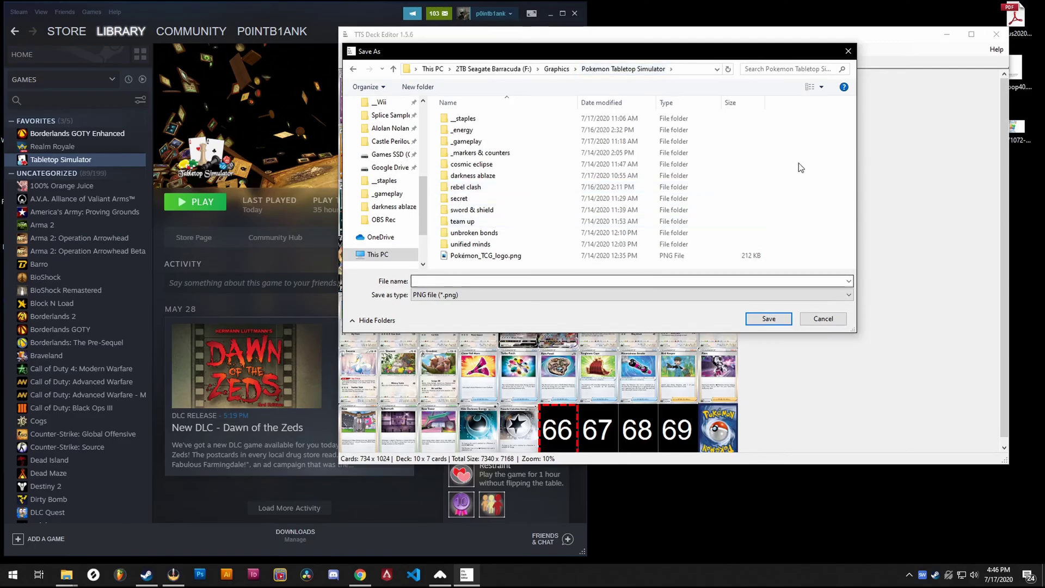
pyautogui.click(418, 87)
pyautogui.write('trest')
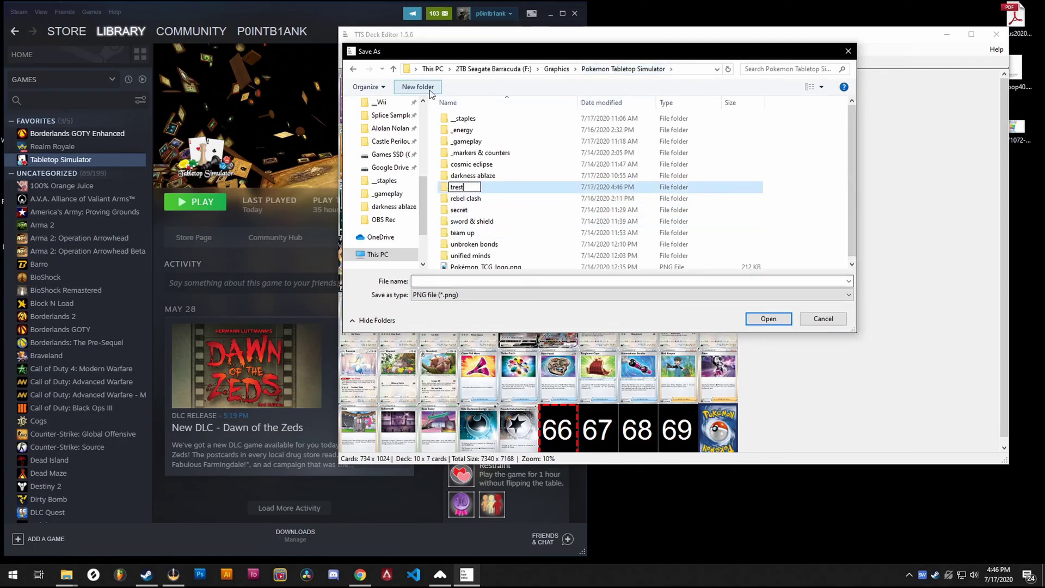
pyautogui.press('Return')
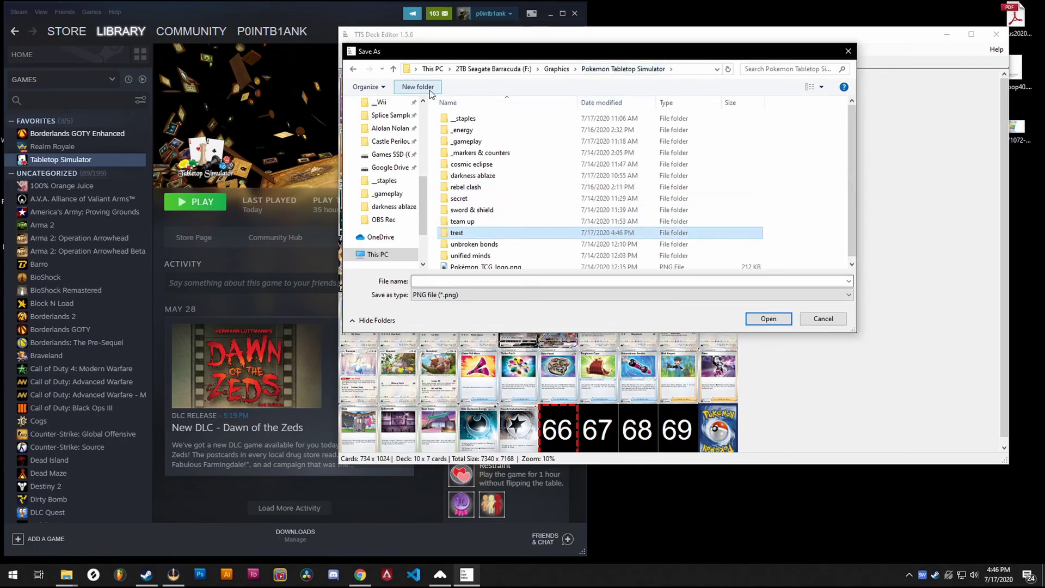
pyautogui.click(455, 233)
pyautogui.write('test')
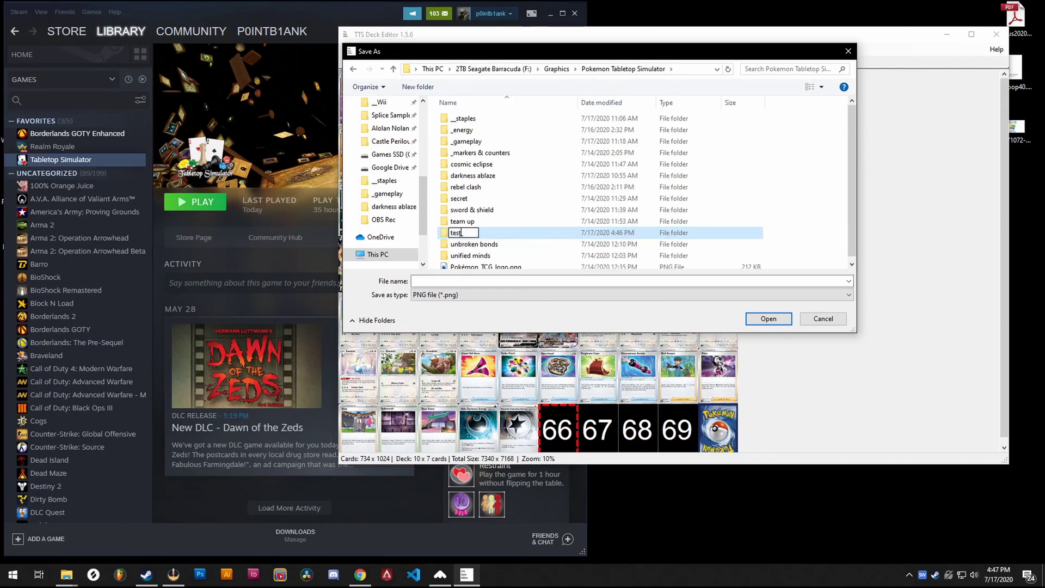
pyautogui.press('Return')
pyautogui.doubleClick(459, 230)
# Save the exported card sheet as a JPEG file named "test.jpg"
pyautogui.write('t')
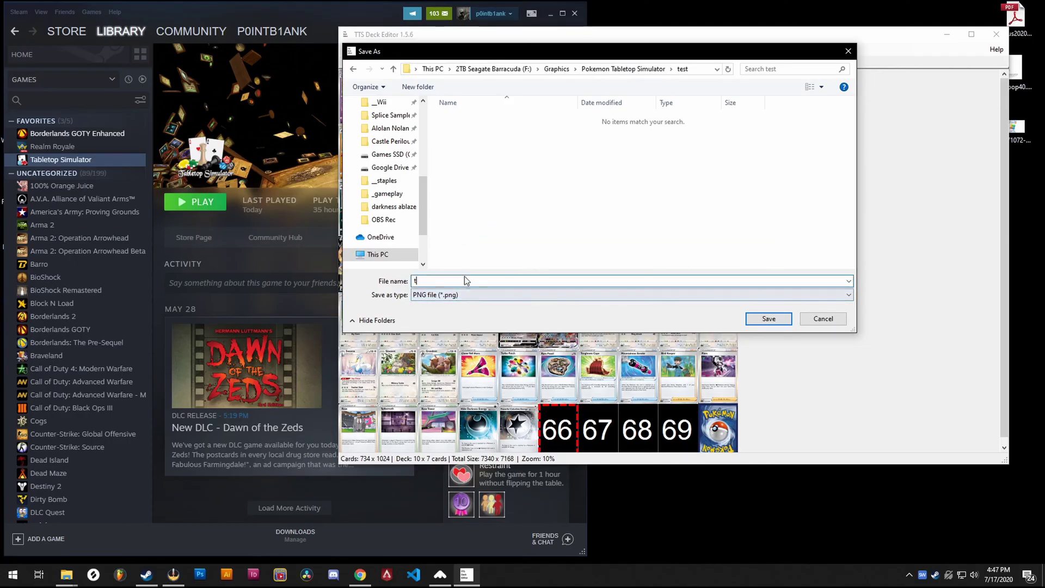
pyautogui.write('est')
pyautogui.click(485, 299)
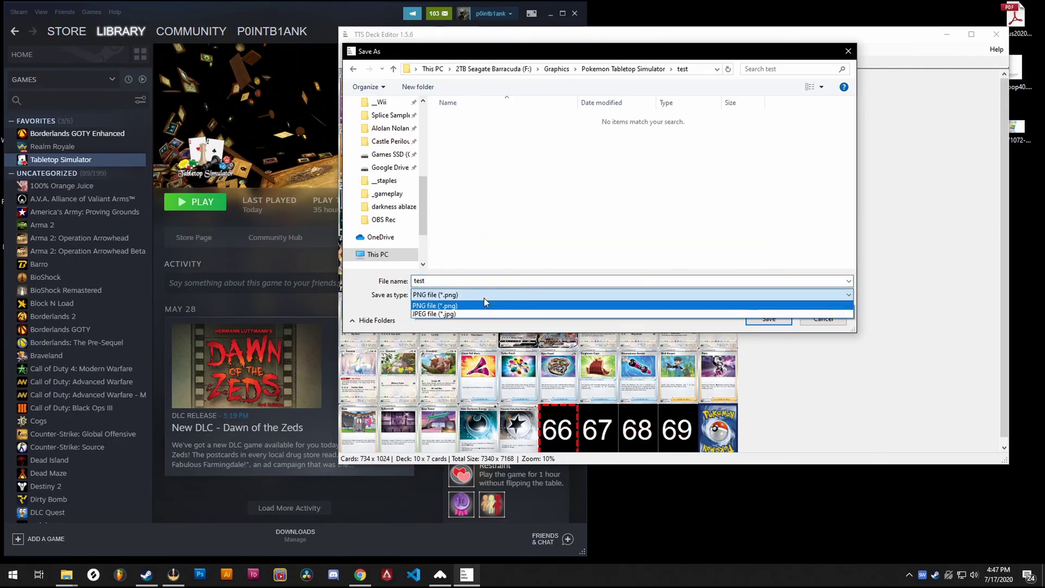
pyautogui.click(453, 312)
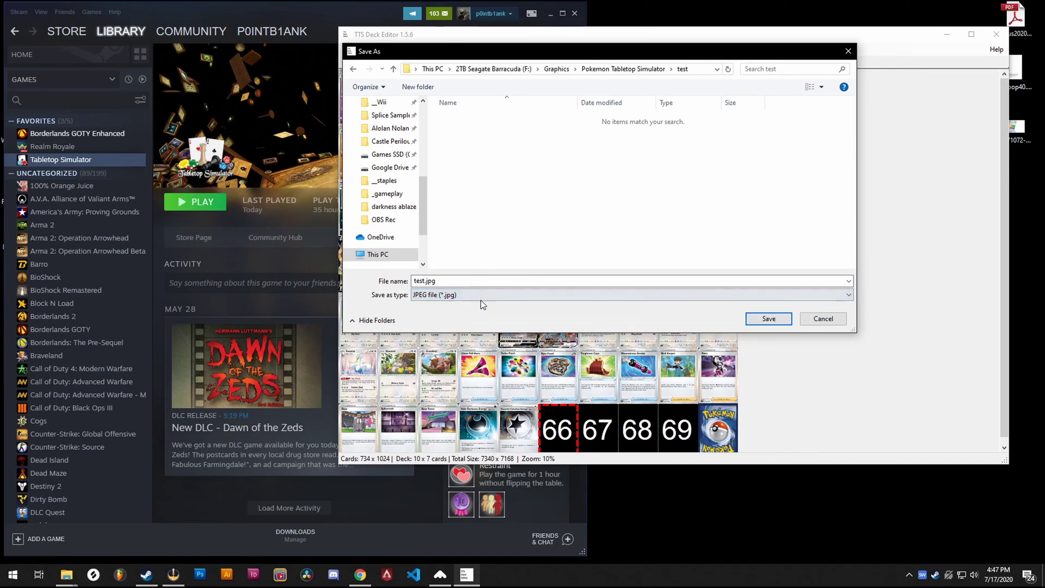
pyautogui.click(778, 323)
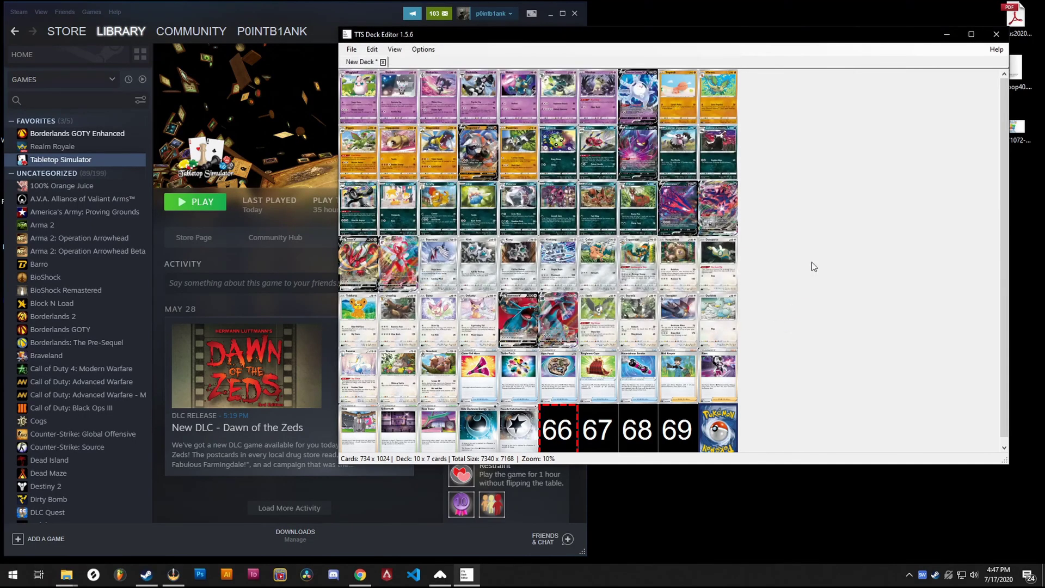
# Minimise the TTS Deck Editor, open the "test" folder in the file browser, and move its window beside Steam
pyautogui.click(525, 422)
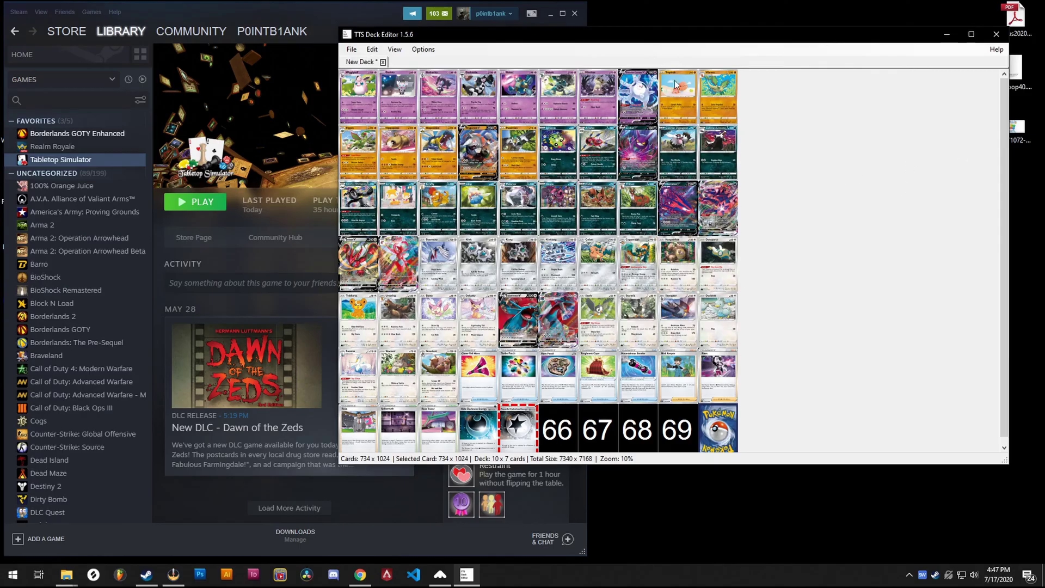
pyautogui.click(946, 33)
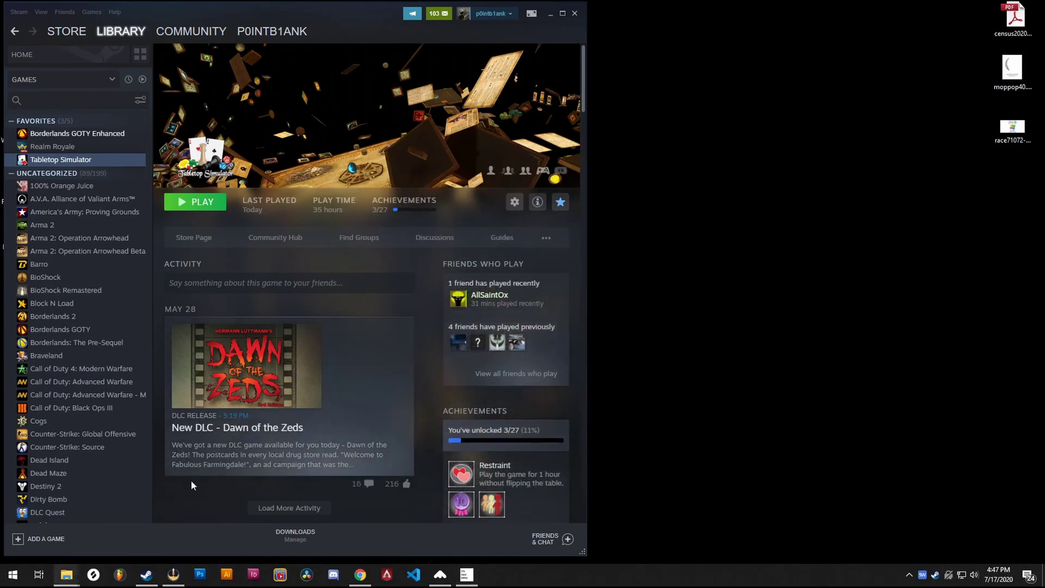
pyautogui.click(66, 574)
pyautogui.click(109, 523)
pyautogui.click(213, 155)
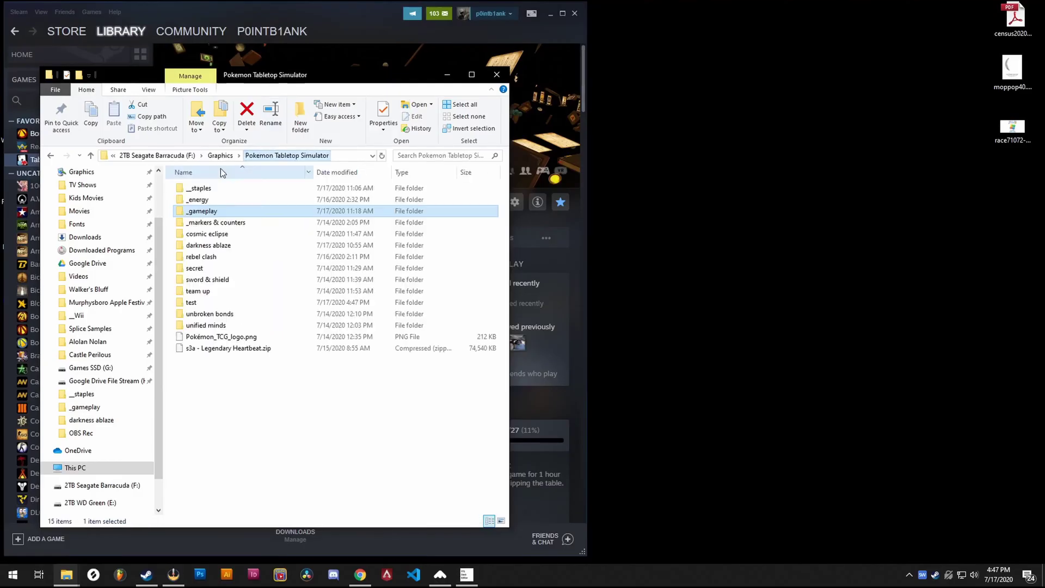
pyautogui.click(197, 302)
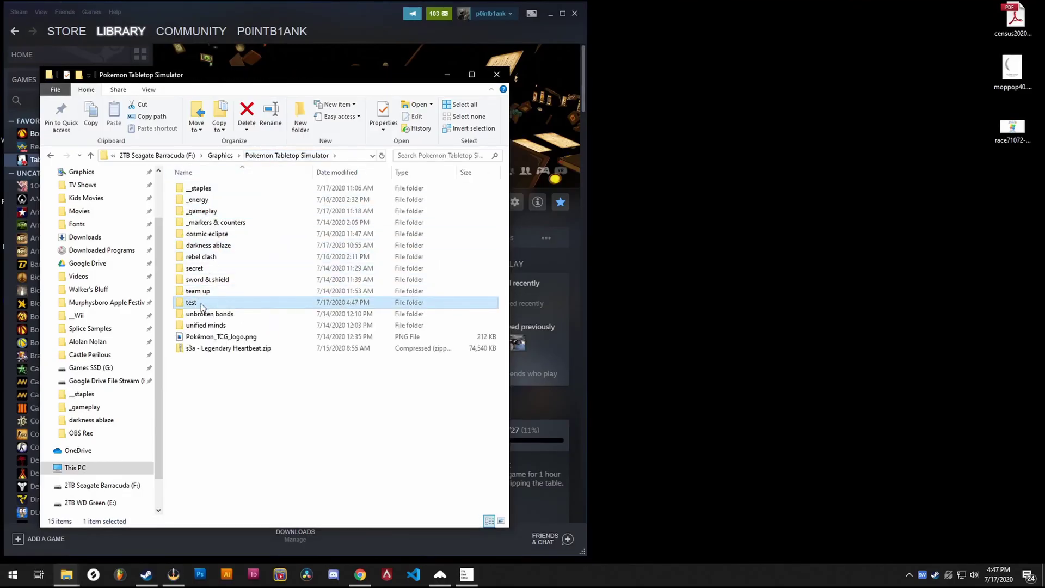
pyautogui.doubleClick(199, 302)
pyautogui.moveTo(372, 76); pyautogui.dragTo(813, 61)
# Rename the exported sheet test.jpg as "test_10x7_65cards.jpg"
pyautogui.click(642, 211)
pyautogui.click(642, 210)
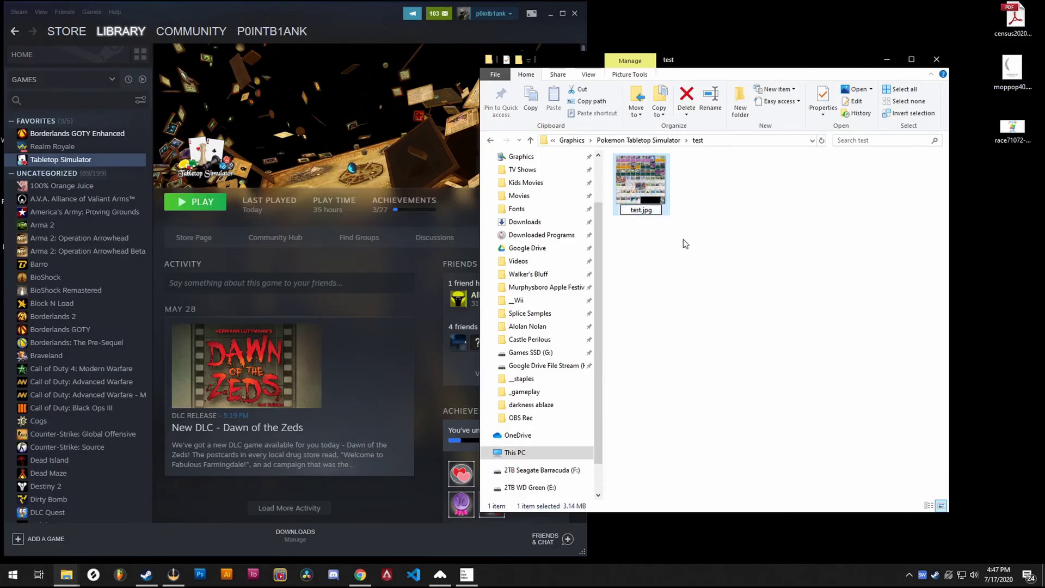
pyautogui.write('_')
pyautogui.write('10x7')
pyautogui.write('_')
pyautogui.write('65cards')
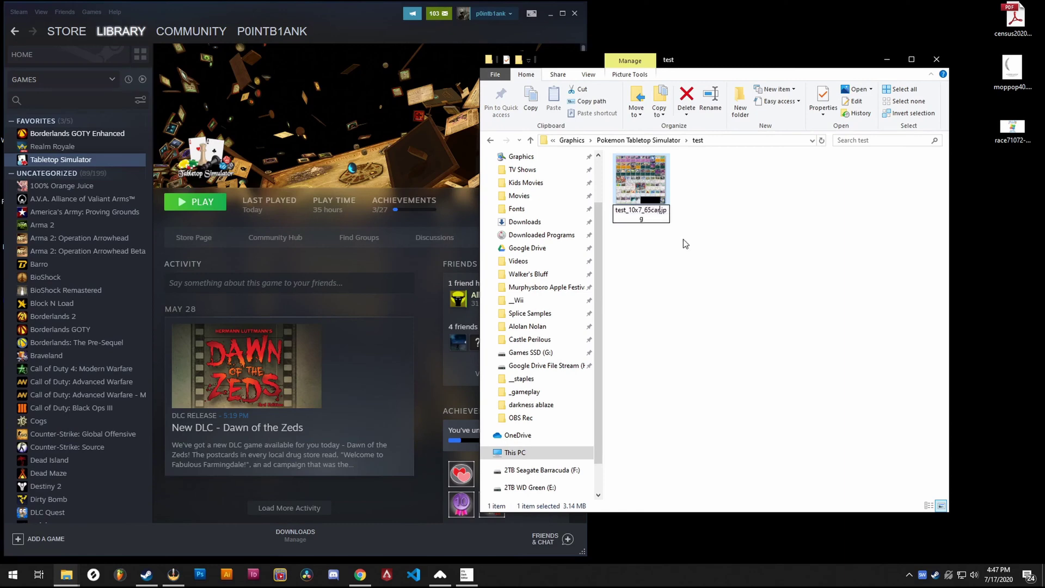
pyautogui.press('Return')
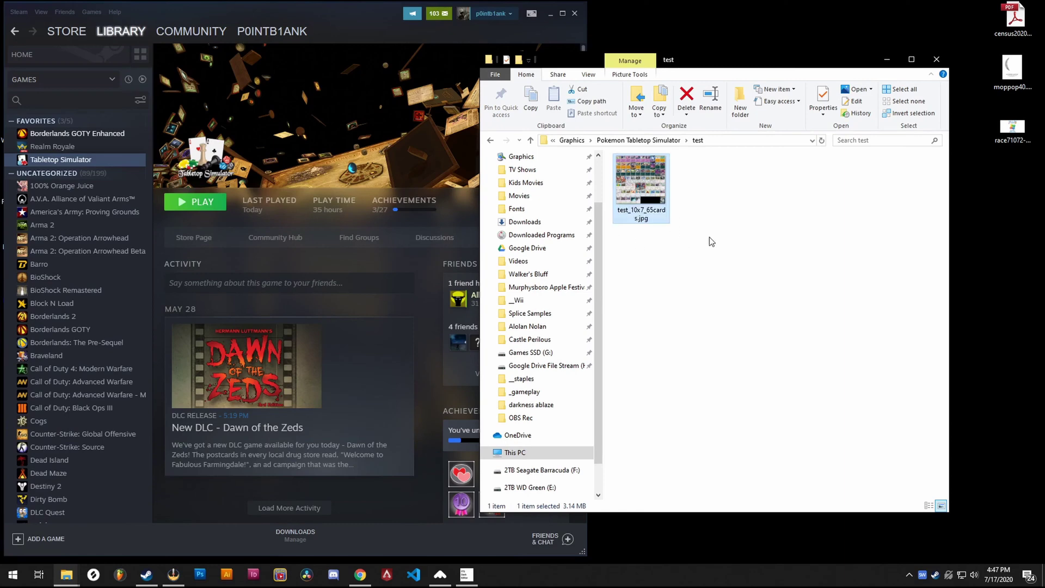
# Switch to Steam and launch Tabletop Simulator with the standard play option
pyautogui.moveTo(801, 67); pyautogui.dragTo(834, 67)
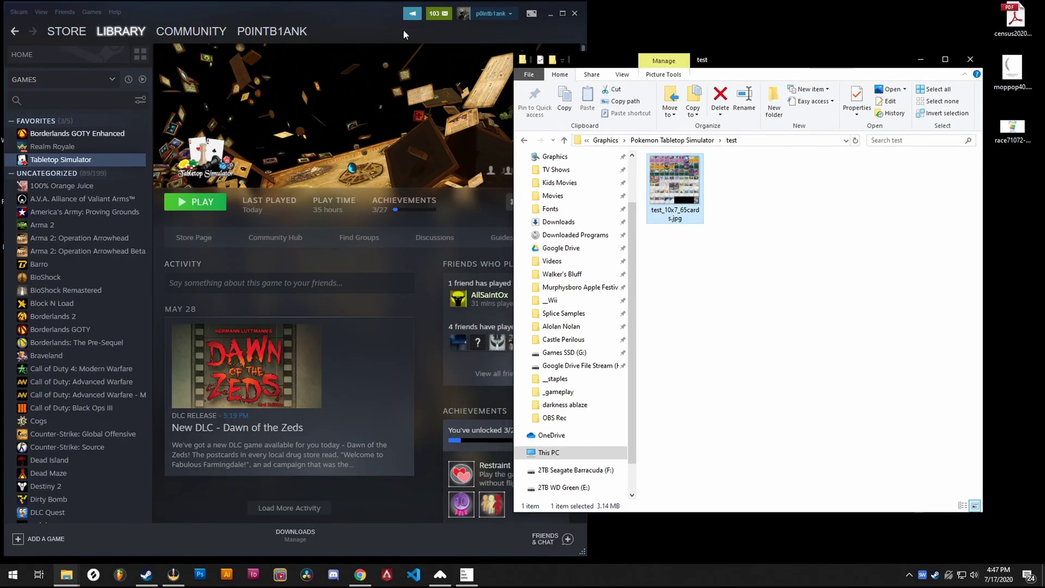
pyautogui.click(340, 36)
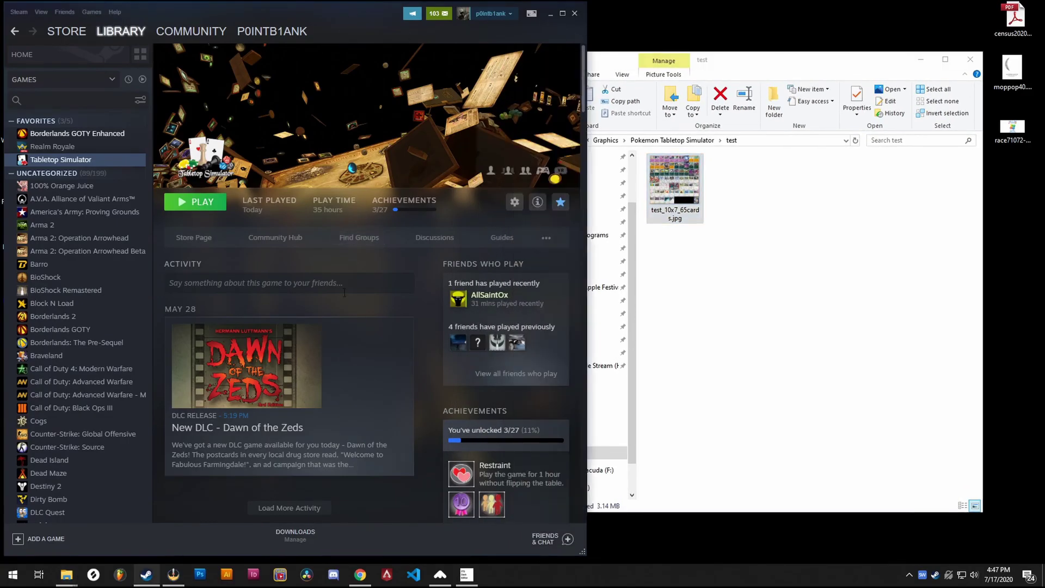
pyautogui.click(203, 204)
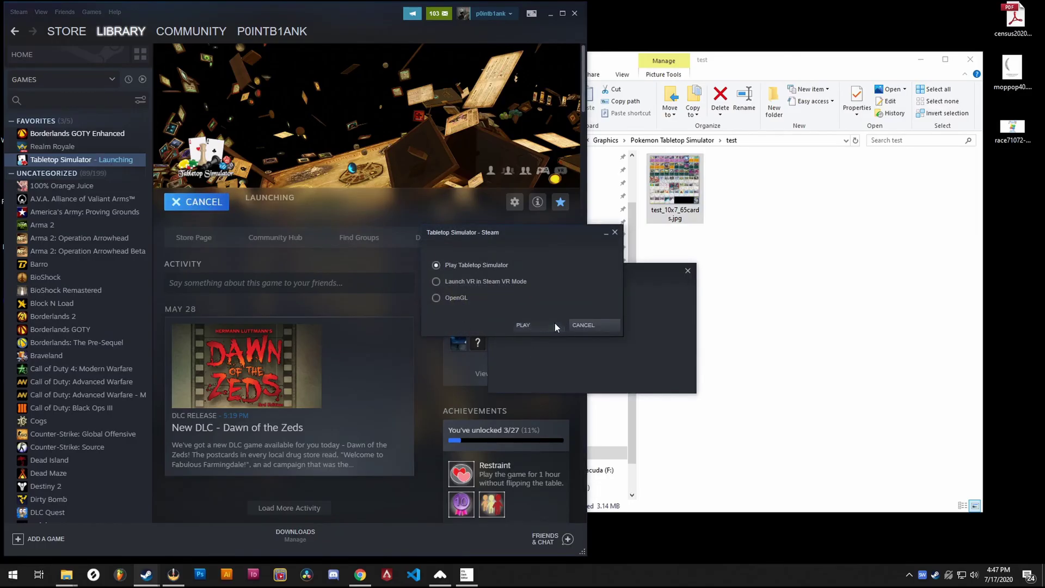
pyautogui.click(554, 324)
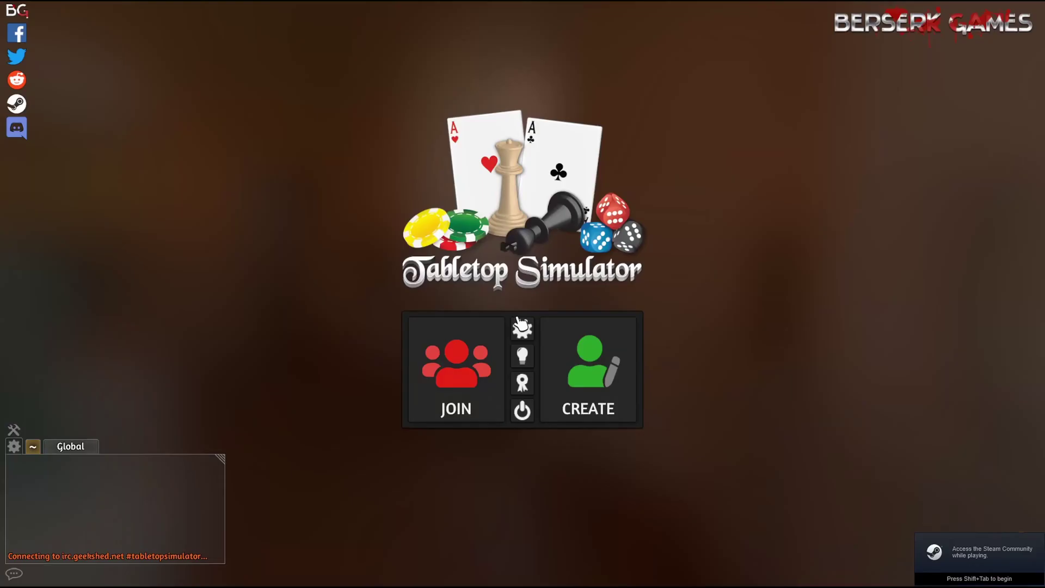
# Create a new game in Tabletop Simulator and close the games list to reach the empty table
pyautogui.click(520, 332)
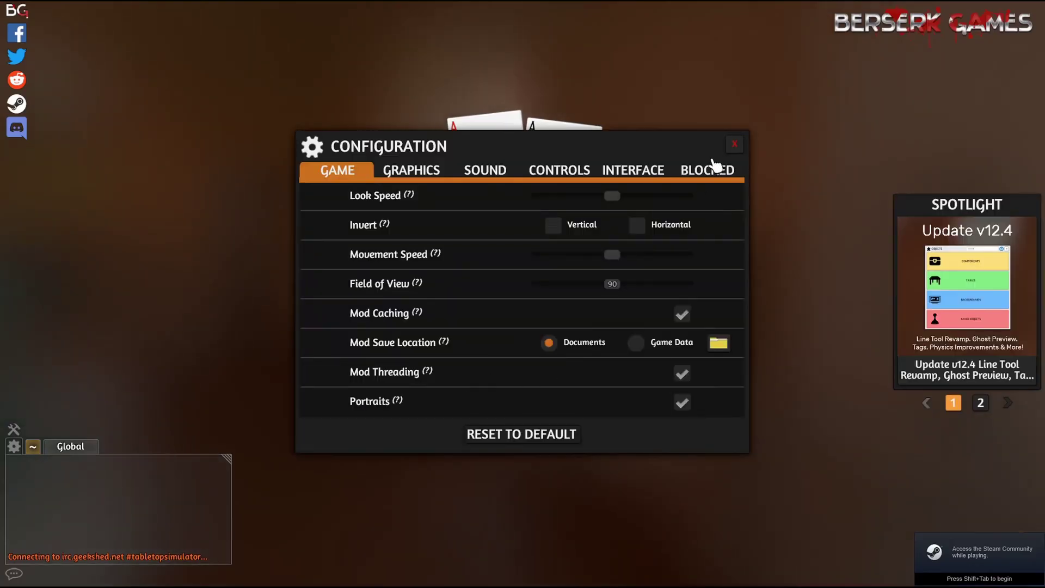
pyautogui.click(735, 144)
pyautogui.click(631, 376)
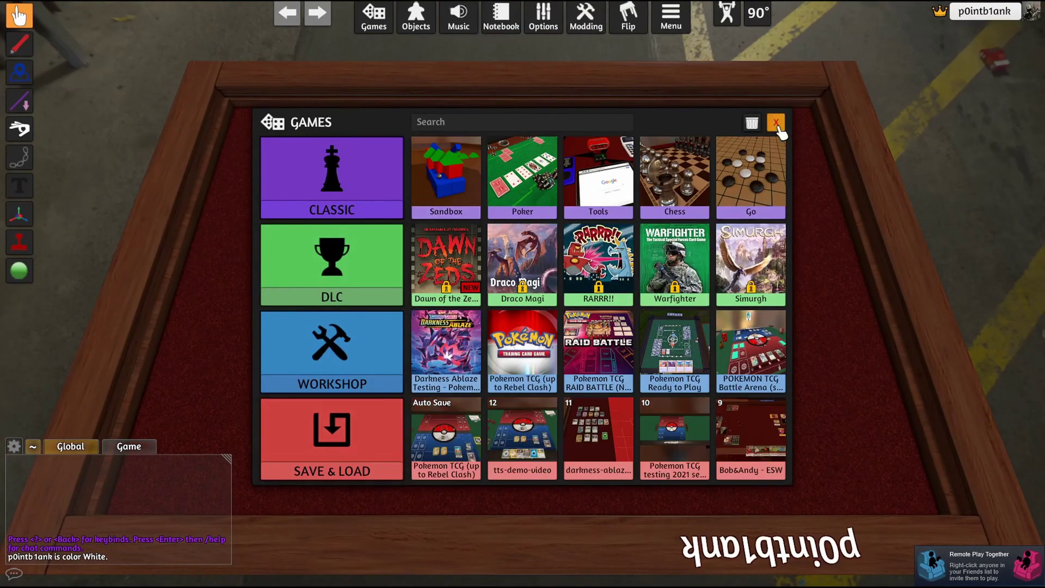
pyautogui.click(776, 122)
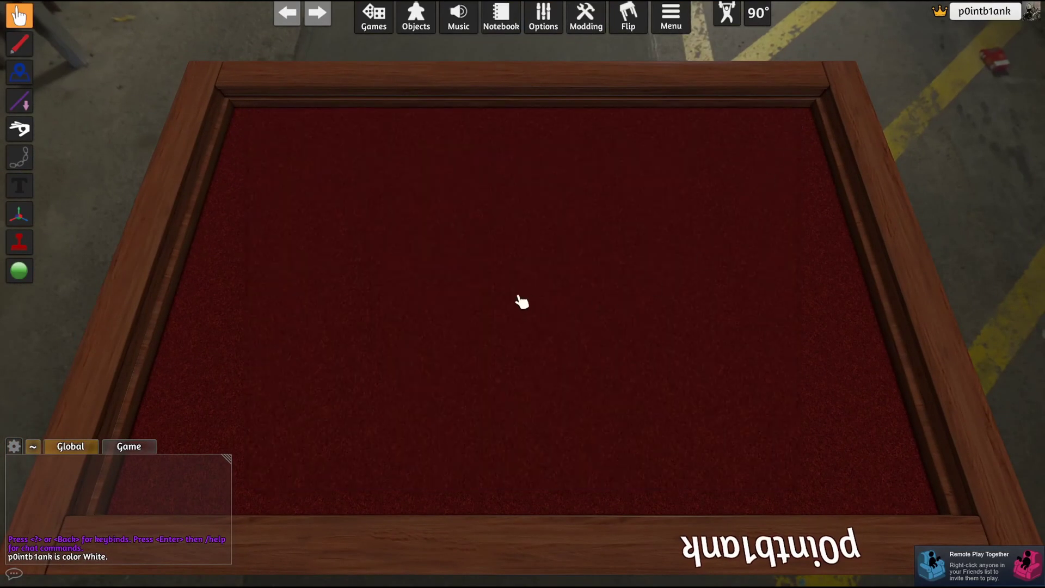
# Search the objects for "card" and place a Custom Deck on the table
pyautogui.click(425, 26)
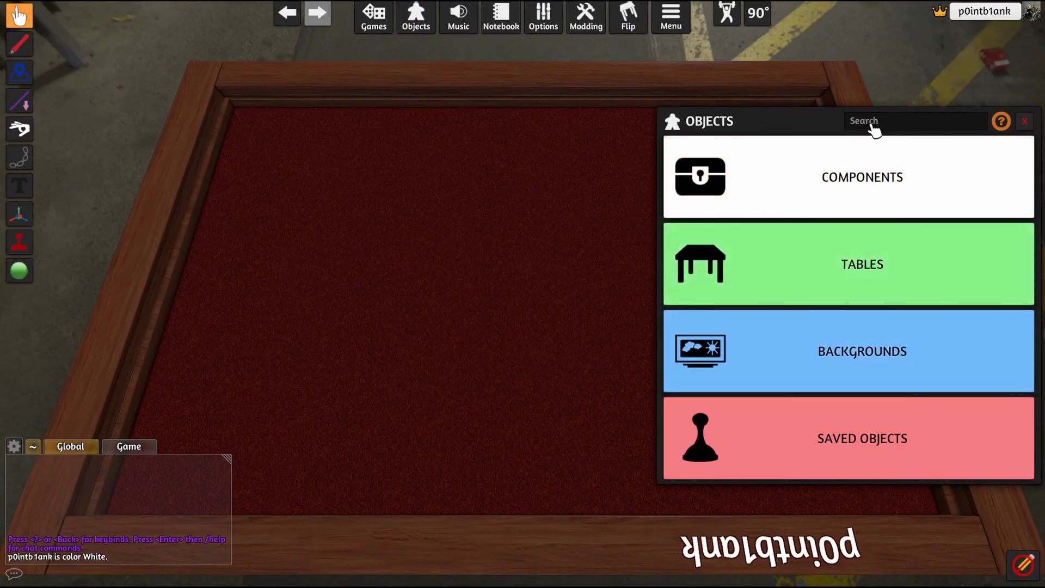
pyautogui.click(872, 125)
pyautogui.write('qards')
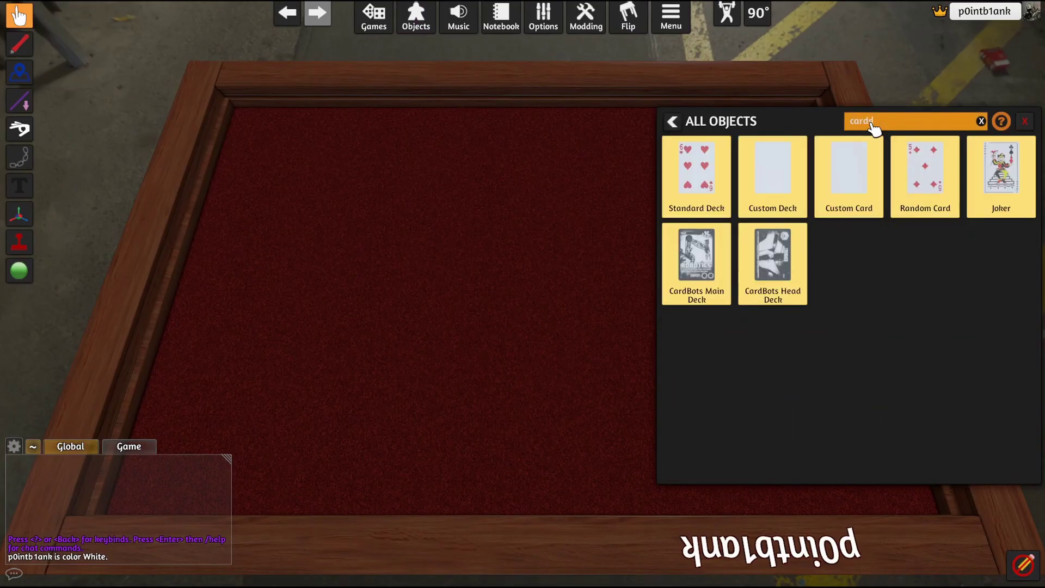
pyautogui.press('BackSpace')
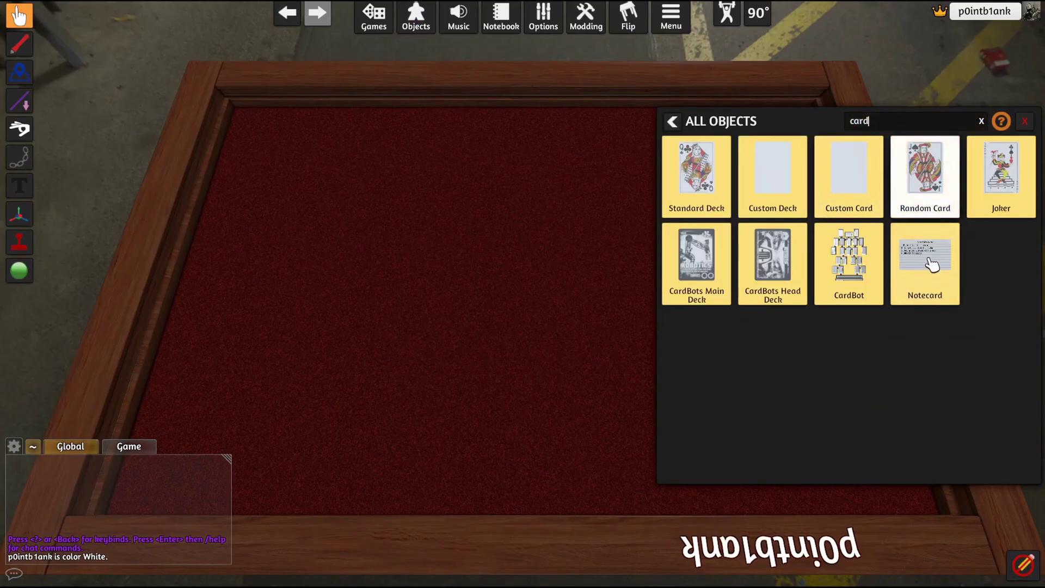
pyautogui.moveTo(793, 191); pyautogui.dragTo(395, 234)
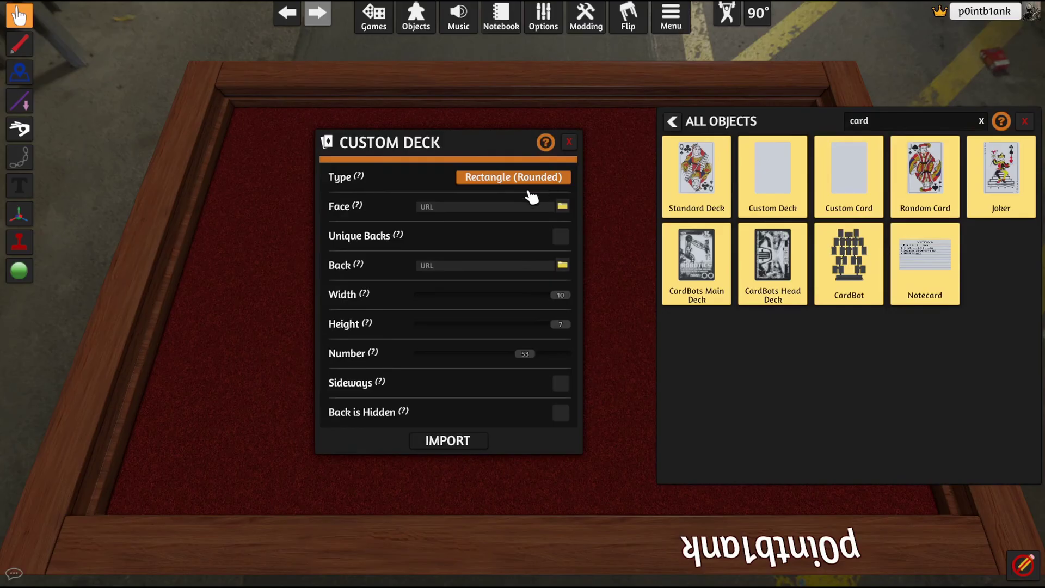
# Use test_10x7_65cards.jpg from the "test" folder as the custom deck's face image, uploading it to the Steam Cloud
pyautogui.click(562, 206)
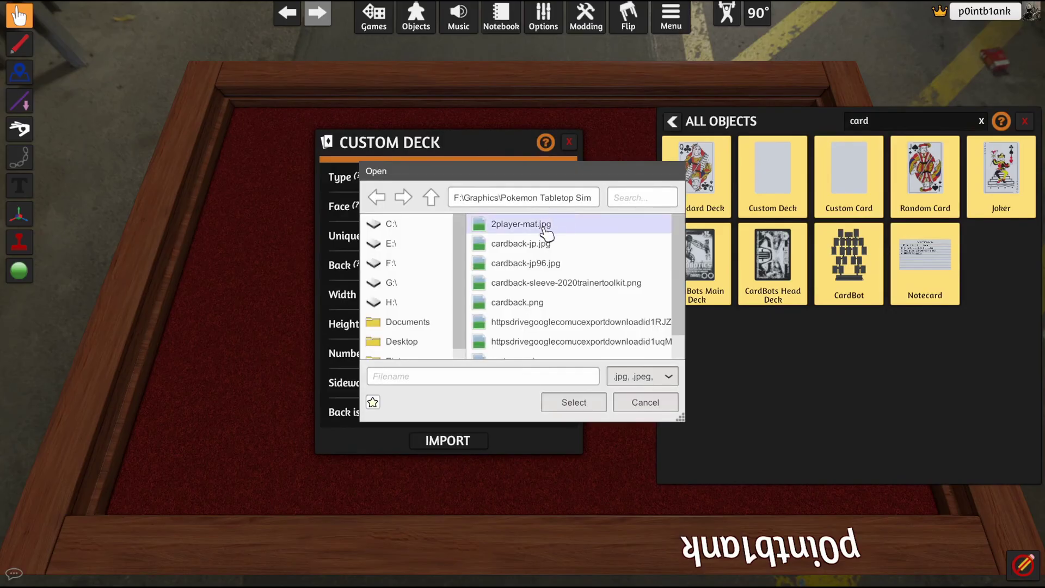
pyautogui.click(430, 199)
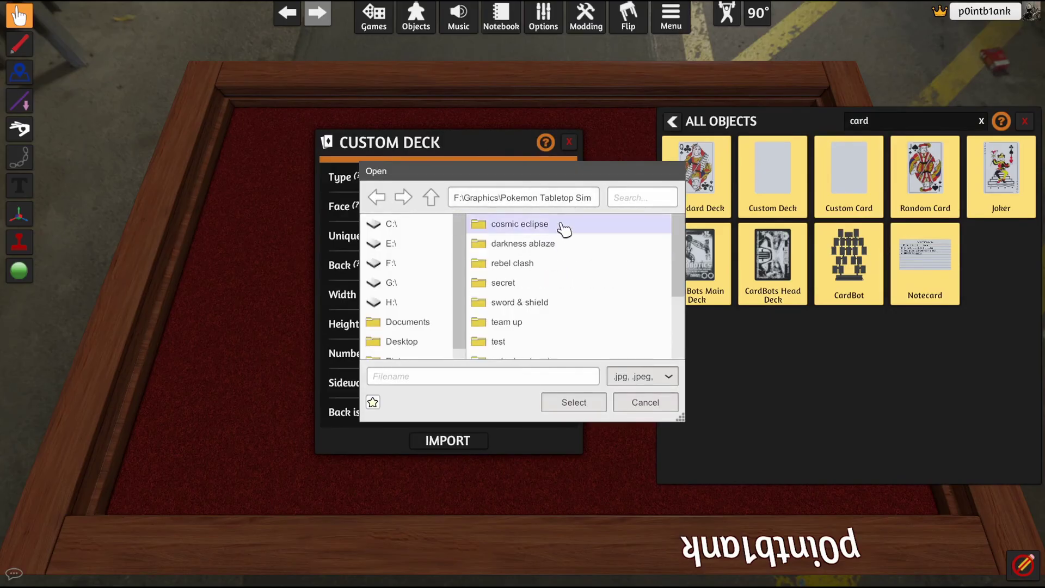
pyautogui.click(518, 343)
pyautogui.doubleClick(519, 343)
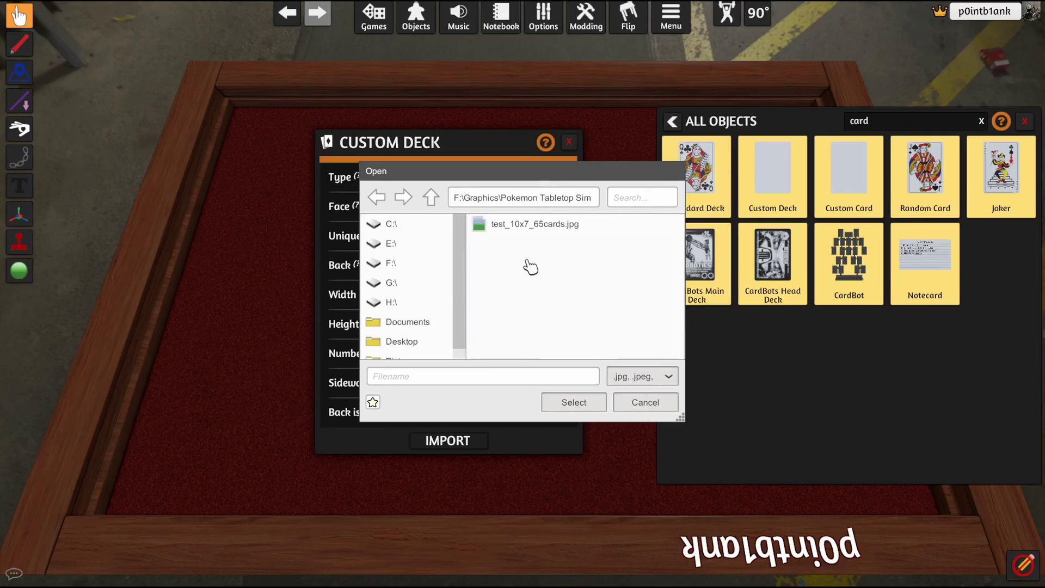
pyautogui.click(548, 228)
pyautogui.doubleClick(552, 227)
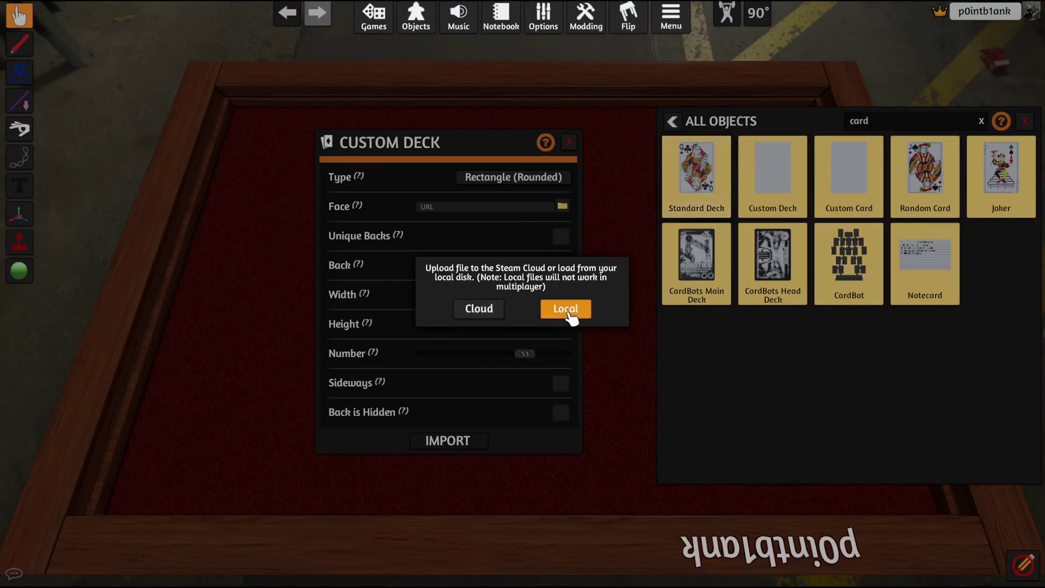
pyautogui.click(486, 316)
pyautogui.click(478, 323)
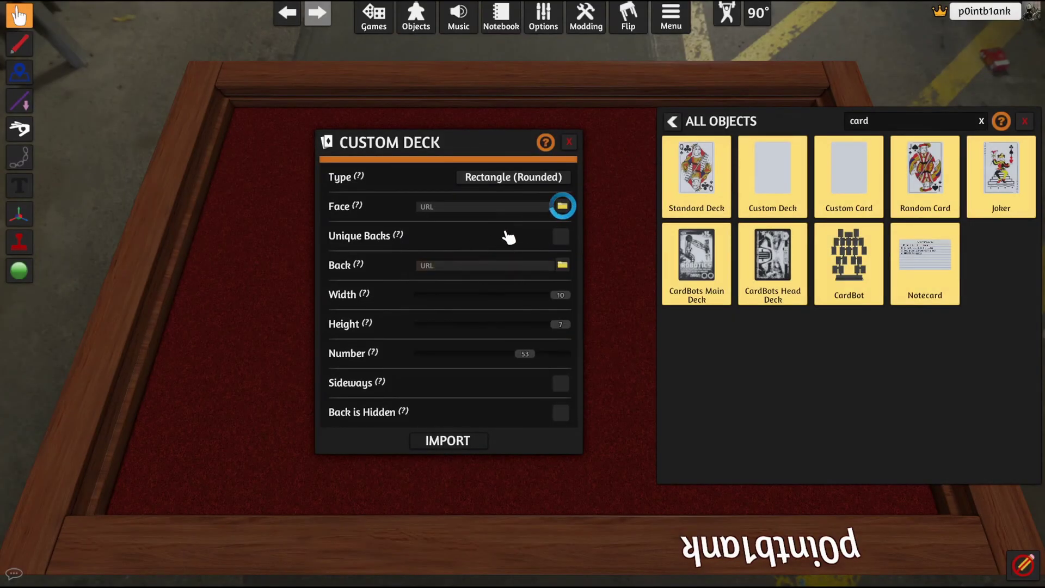
# Use cardback.png from the "_gameplay" folder as the deck's back image, uploading it to the Cloud root folder as "cardback"
pyautogui.click(561, 236)
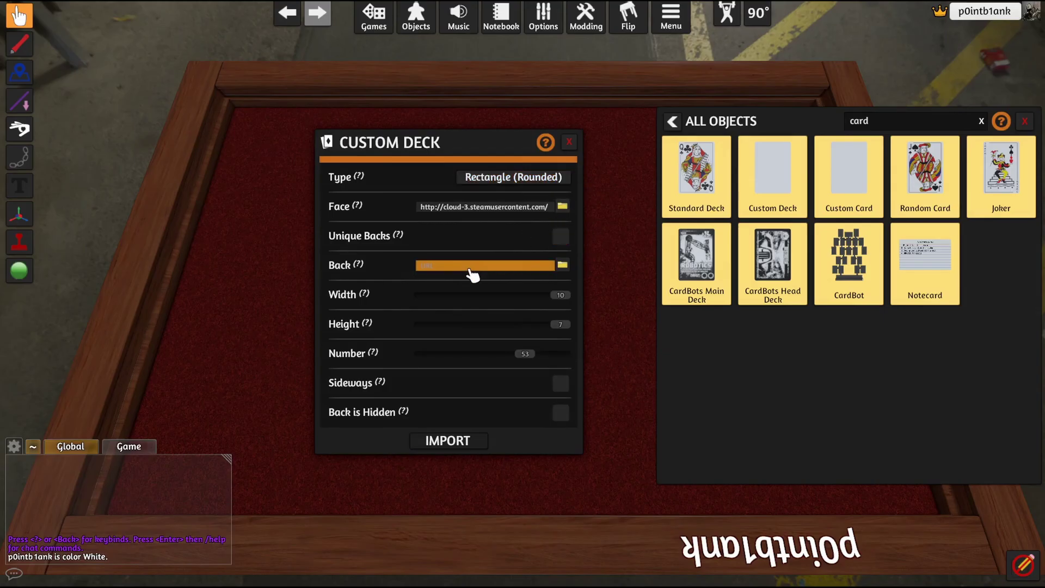
pyautogui.click(561, 266)
pyautogui.click(431, 198)
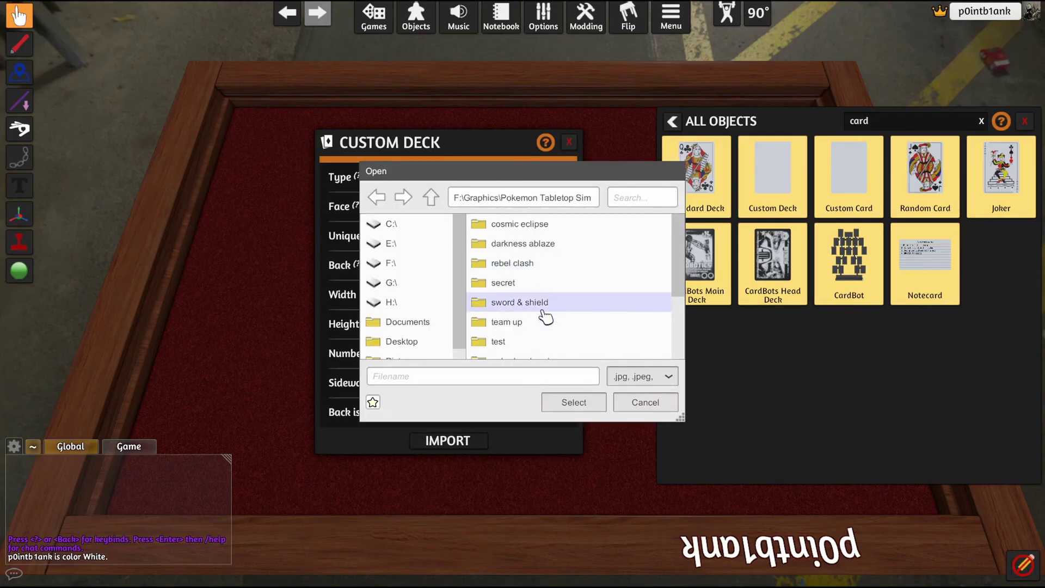
pyautogui.scroll(-3, 557, 321)
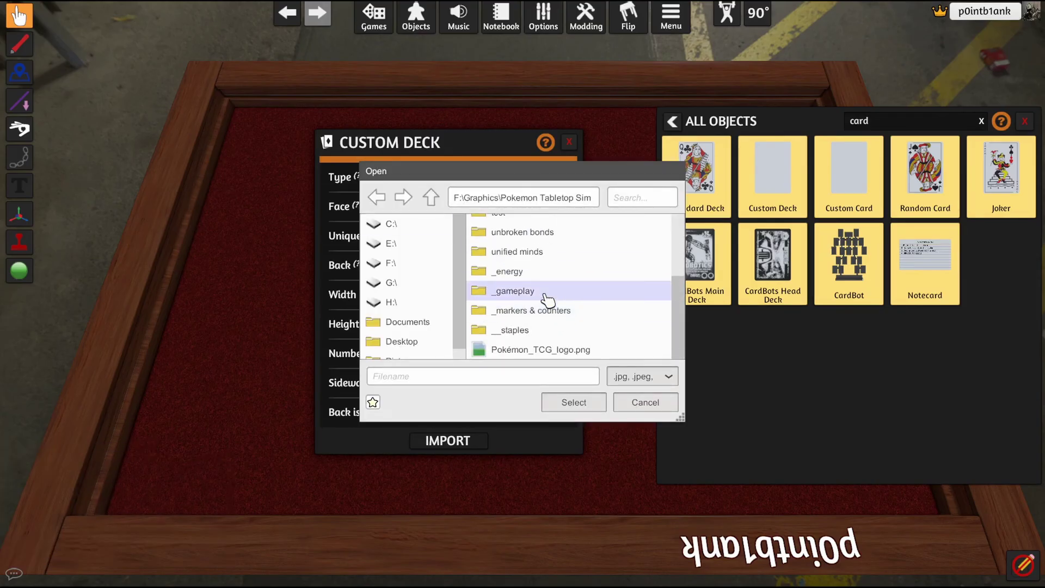
pyautogui.doubleClick(547, 291)
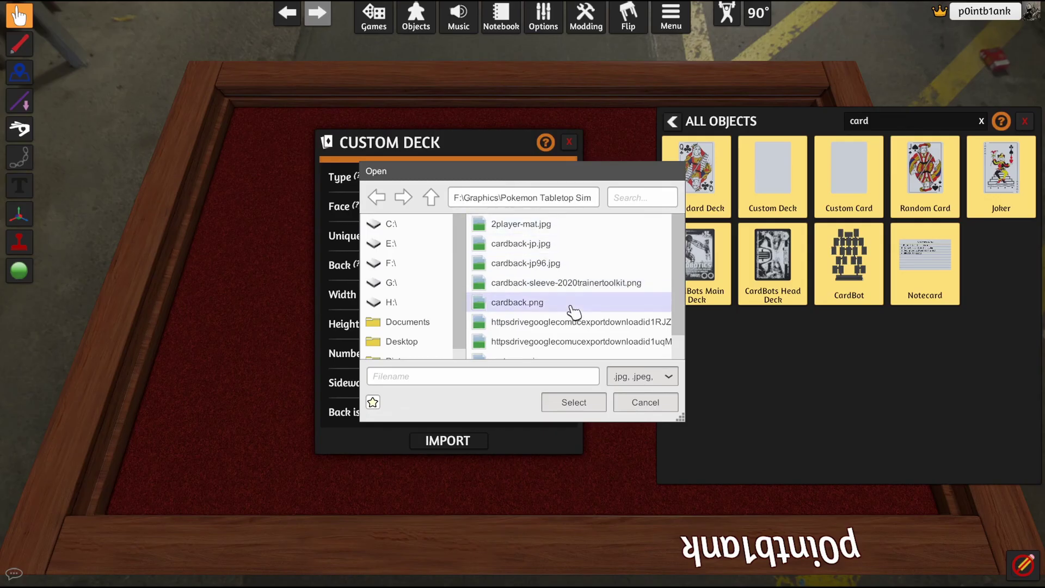
pyautogui.doubleClick(572, 302)
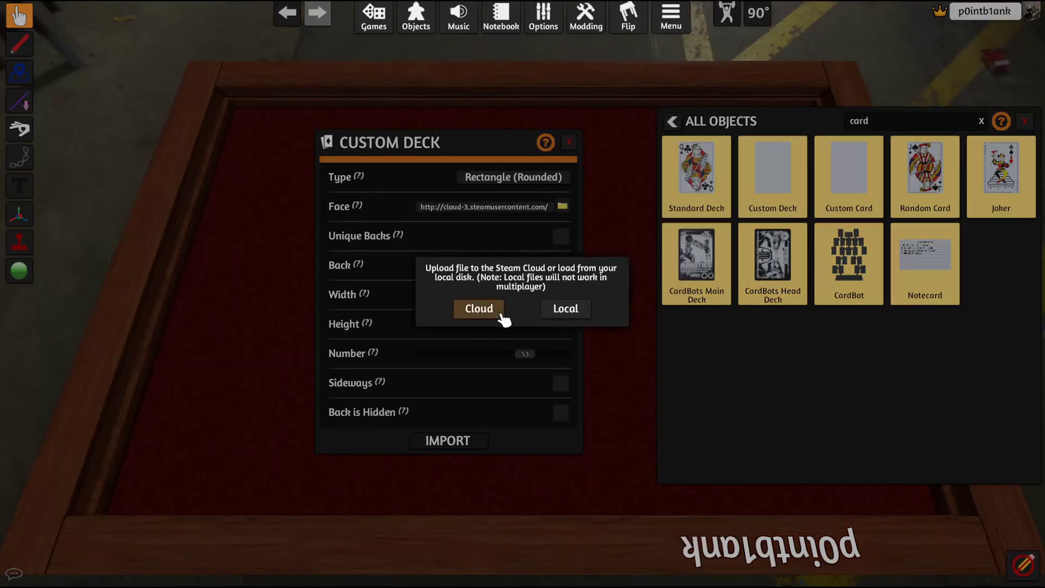
pyautogui.click(492, 312)
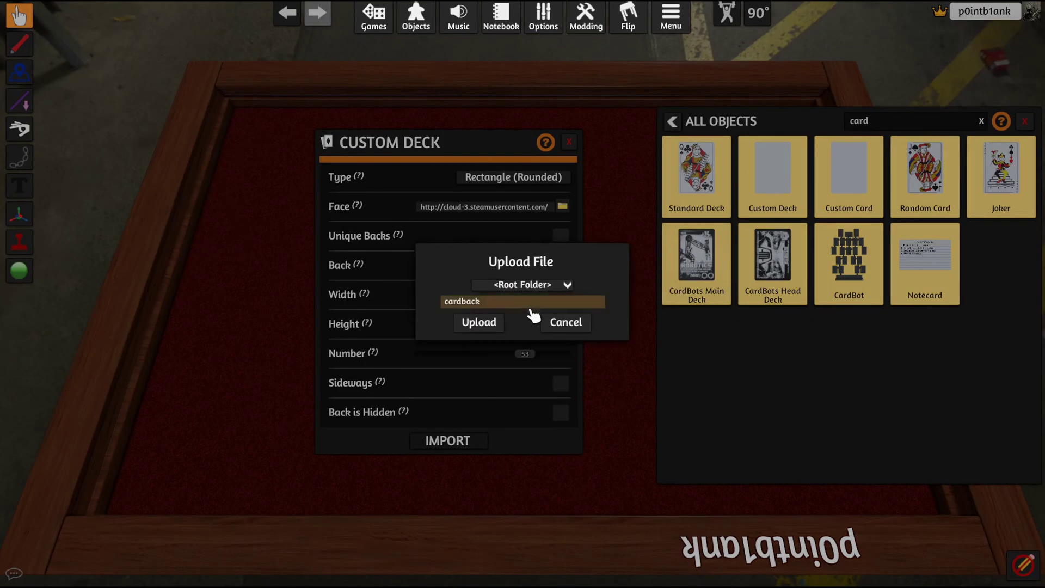
pyautogui.click(478, 324)
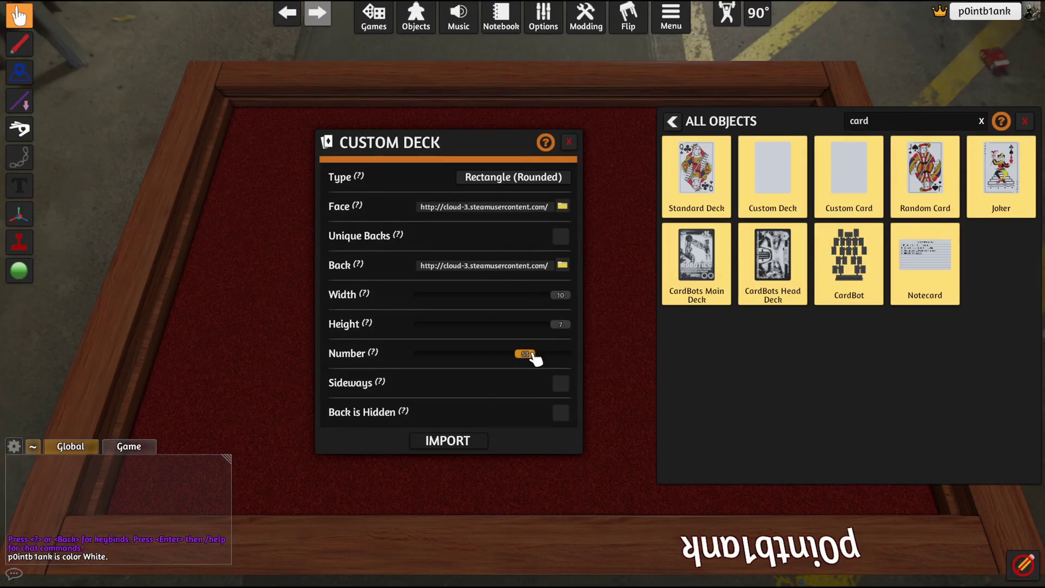
# Import the custom deck with its card number set to 65 and move it nearer the table's centre
pyautogui.moveTo(532, 360); pyautogui.dragTo(559, 362)
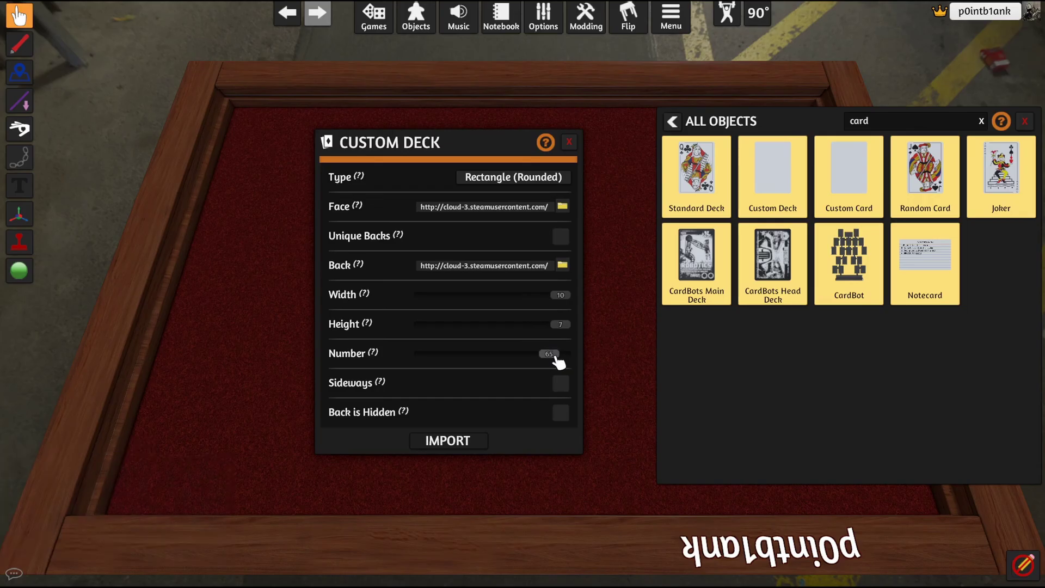
pyautogui.click(471, 446)
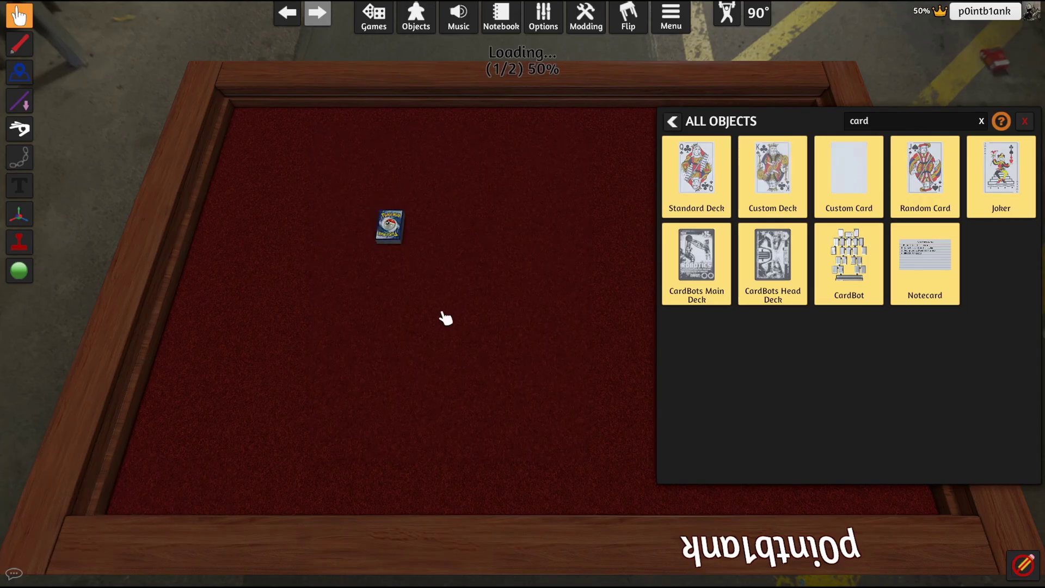
pyautogui.moveTo(396, 234); pyautogui.dragTo(467, 278)
# Browse the cards inside the imported deck and close the deck search and object list
pyautogui.rightClick(469, 281)
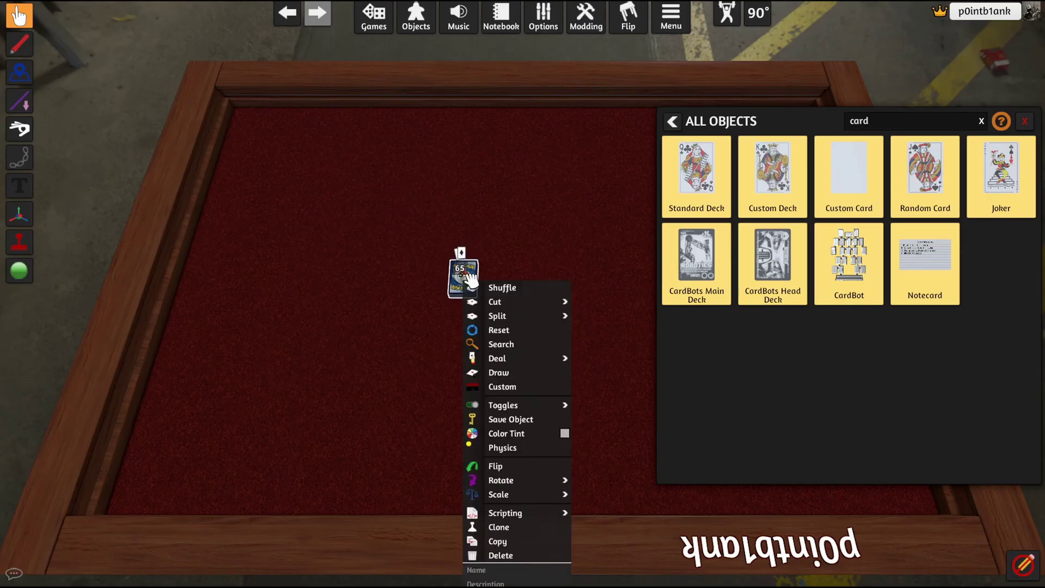
pyautogui.click(517, 343)
pyautogui.scroll(-10, 996, 163)
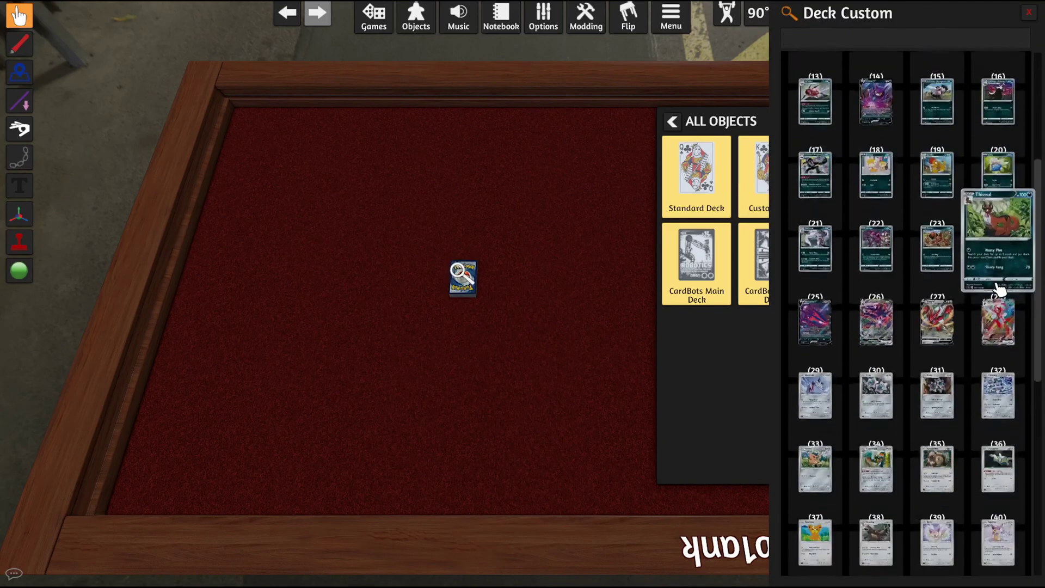
pyautogui.scroll(10, 1010, 338)
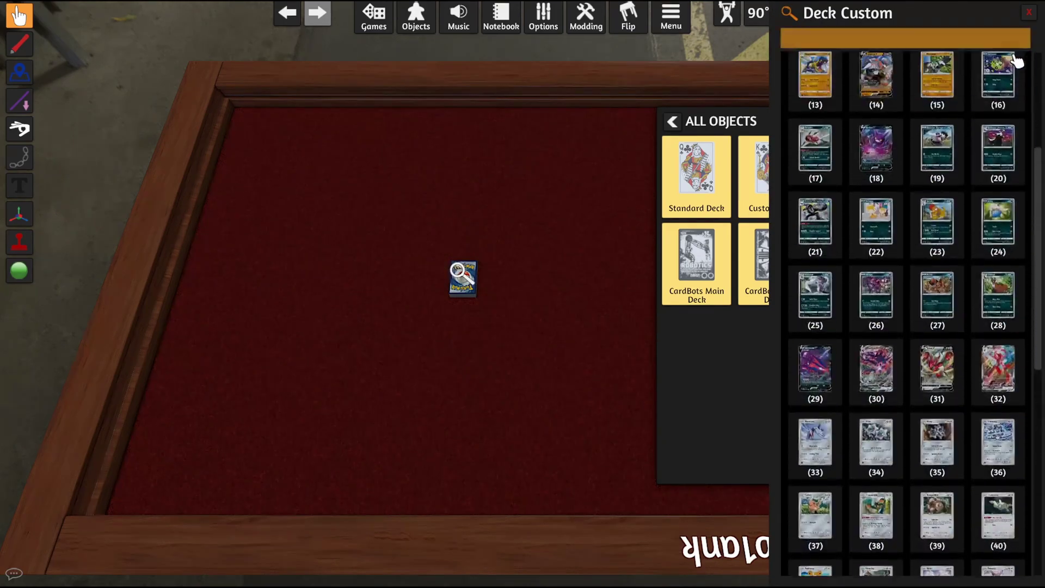
pyautogui.click(1028, 15)
pyautogui.click(1025, 120)
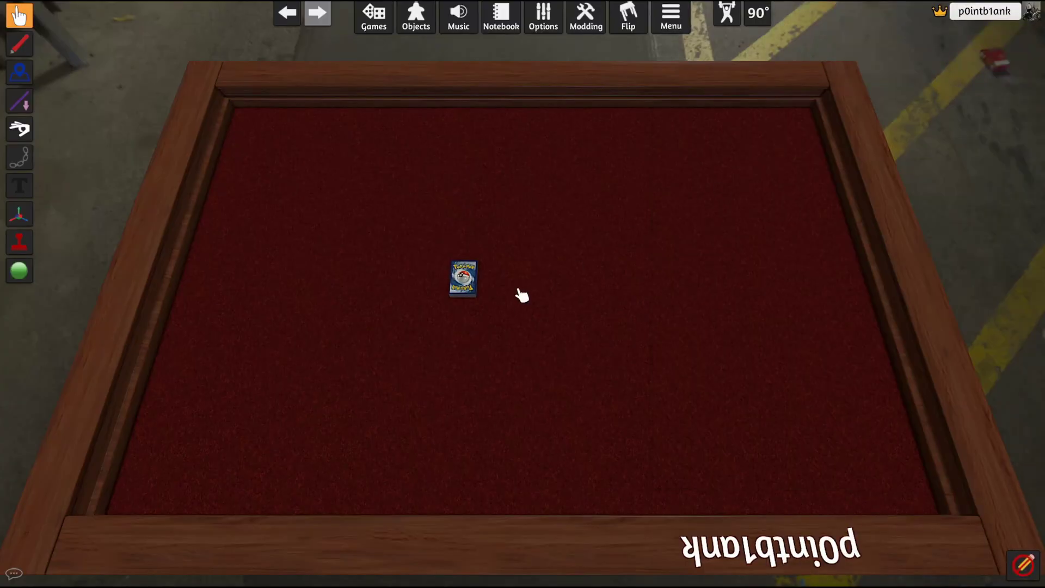
# Move the deck to the middle of the table, turn it face up and shuffle it
pyautogui.moveTo(466, 280); pyautogui.dragTo(544, 291)
pyautogui.press('f')
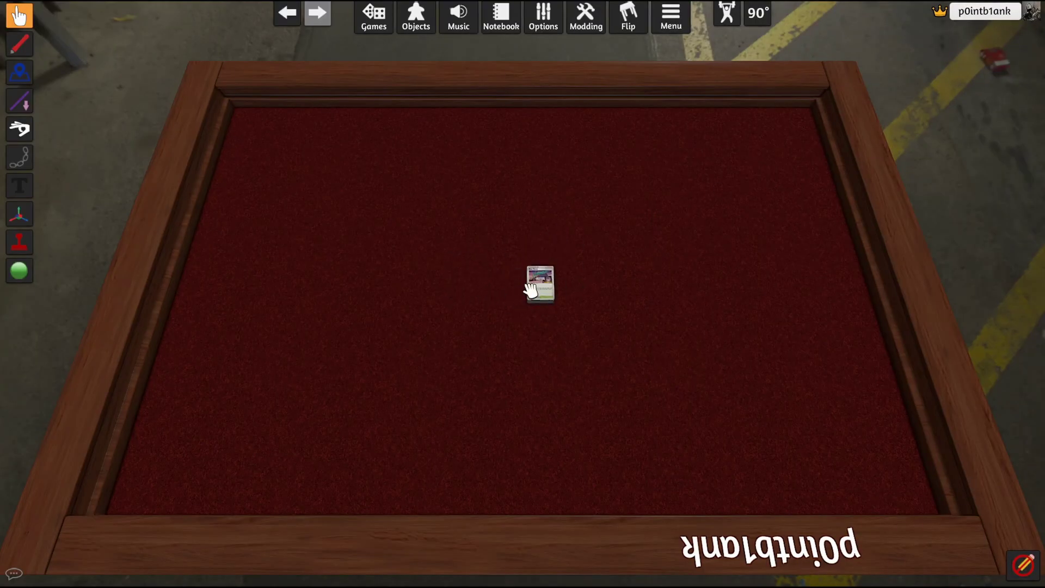
pyautogui.press('r')
pyautogui.press('f')
pyautogui.press('f')
pyautogui.moveTo(544, 296); pyautogui.dragTo(523, 277)
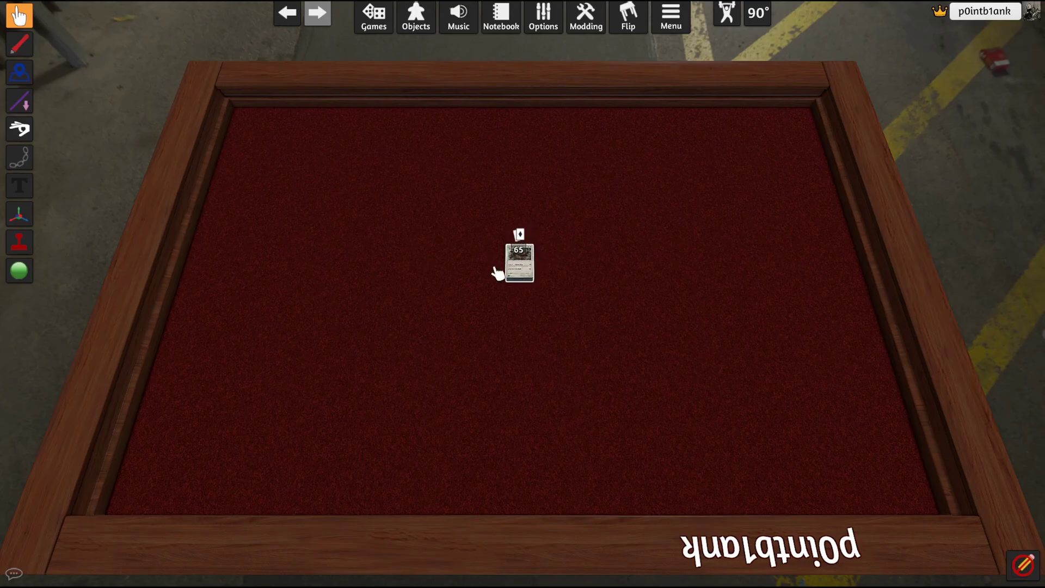
# Save the deck as a reusable object named "test-card" in the root folder
pyautogui.rightClick(524, 258)
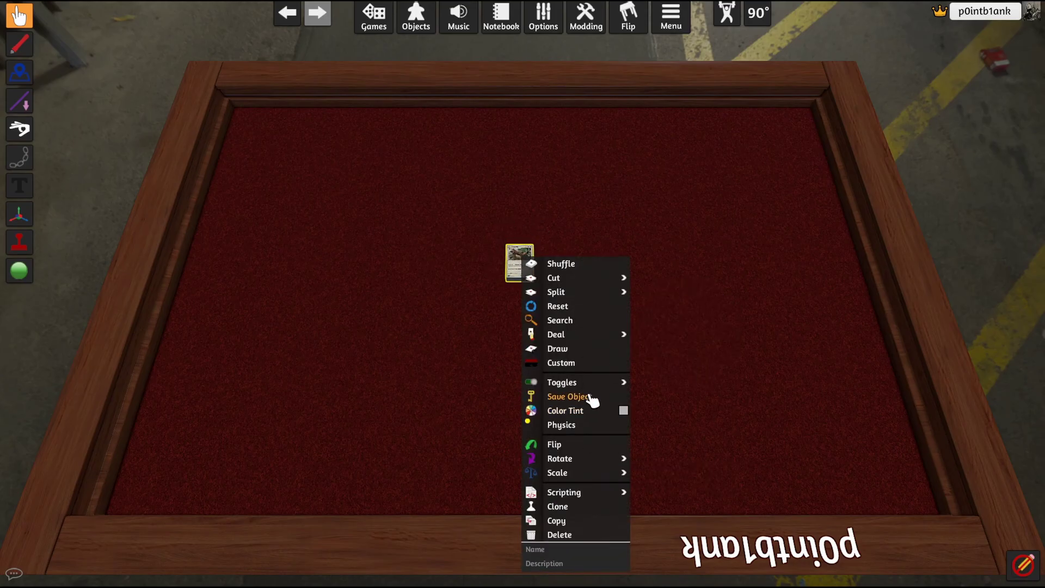
pyautogui.click(566, 396)
pyautogui.click(498, 305)
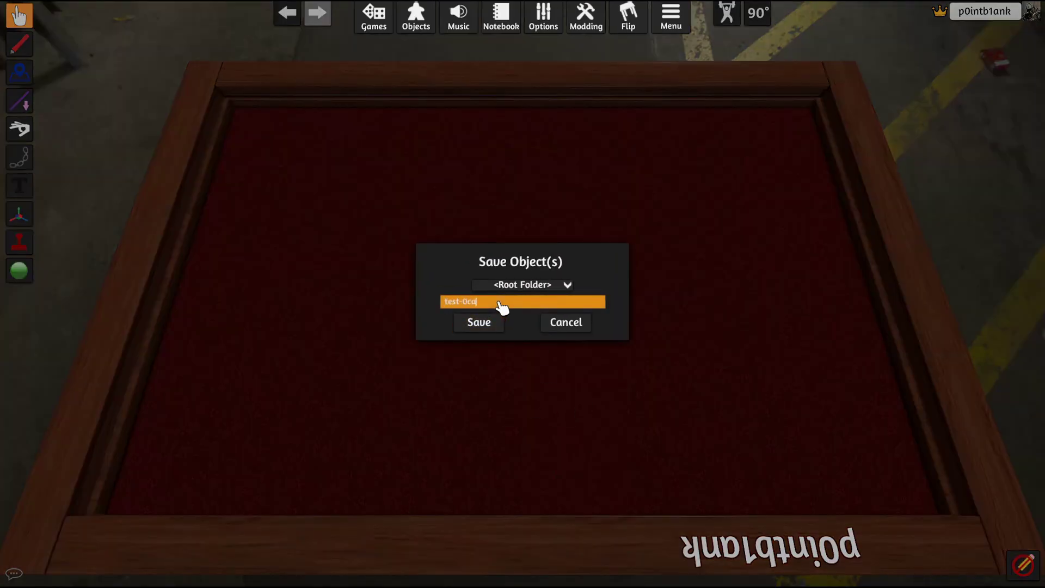
pyautogui.write('test-card')
pyautogui.press('Return')
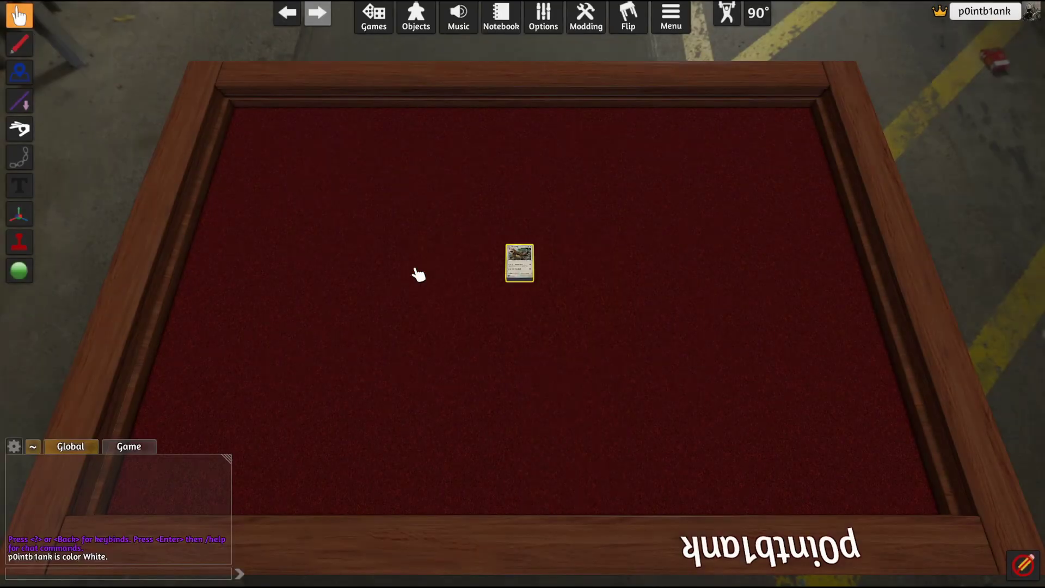
# Load the Workshop game "Pokemon TCG (up to Rebel Clash)" and decline the tablet's request to open a URL
pyautogui.click(367, 22)
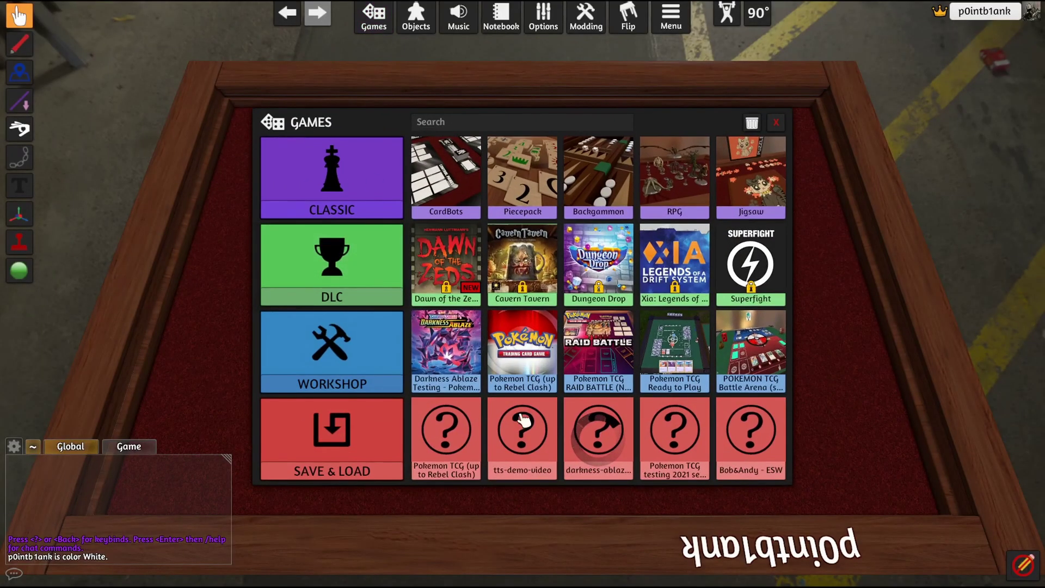
pyautogui.click(514, 340)
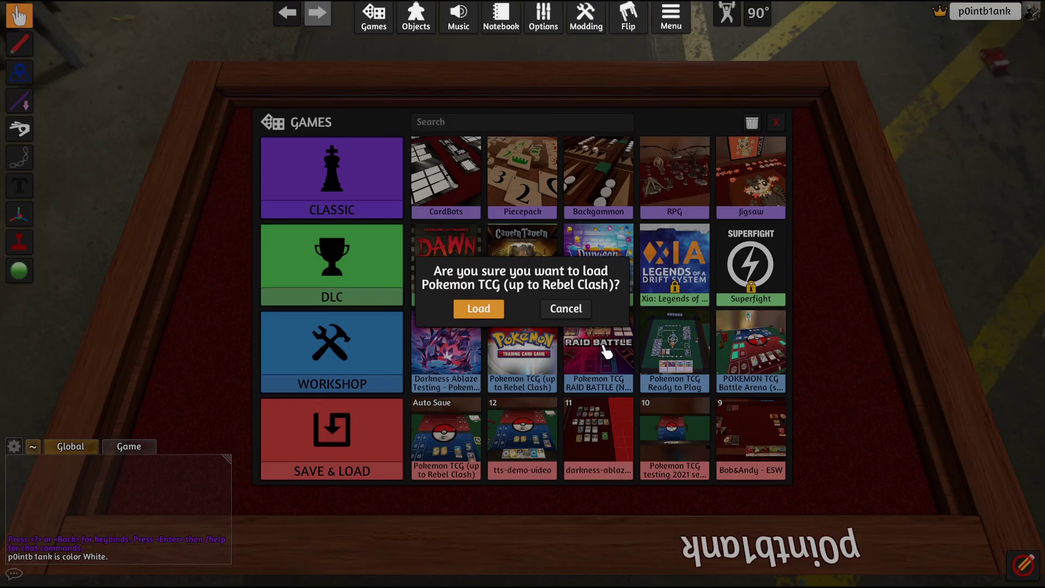
pyautogui.click(496, 310)
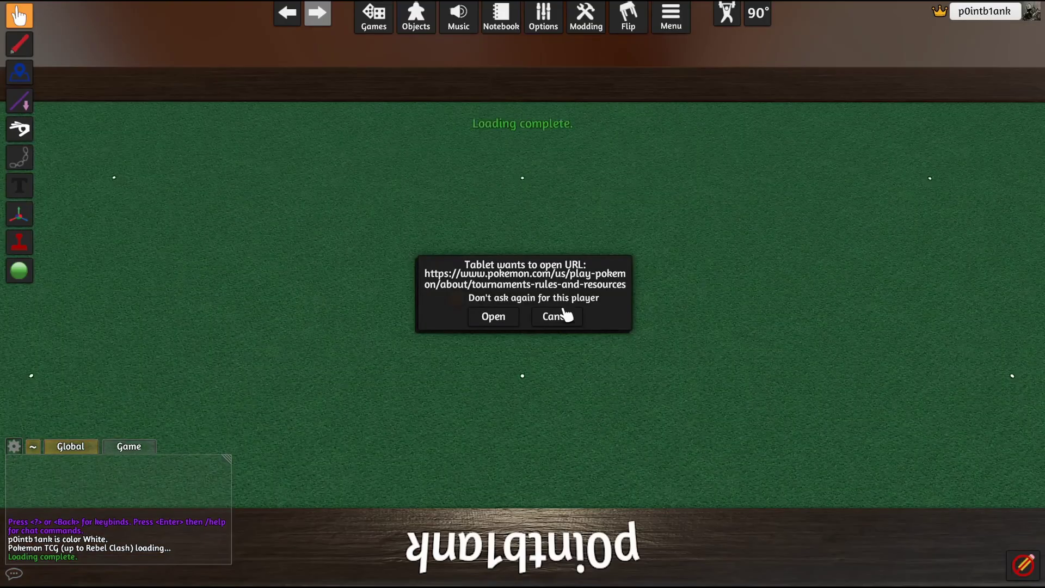
pyautogui.click(564, 316)
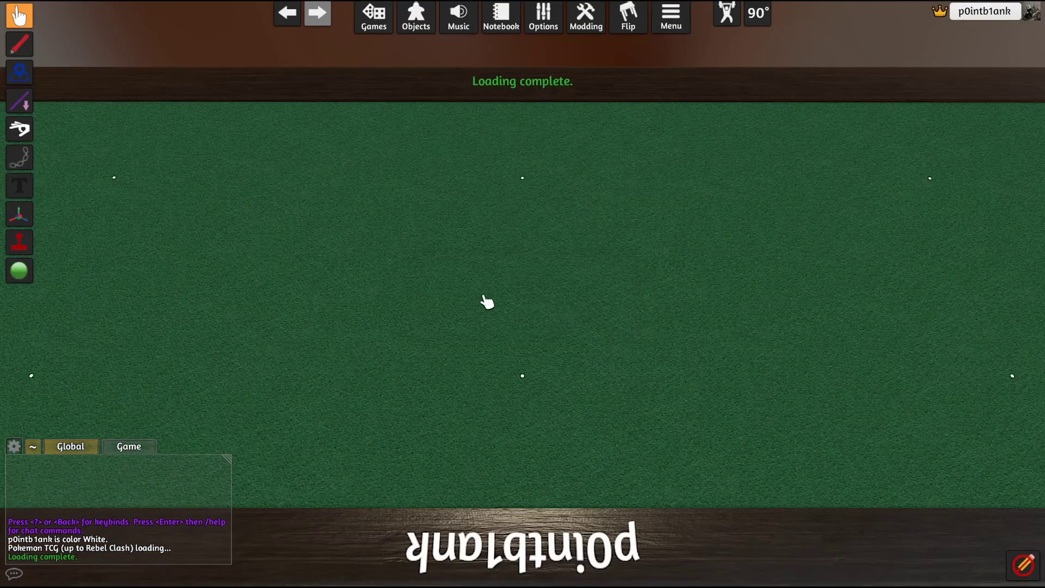
# Spawn the saved object "testcards" on the table, close the object list and shift the deck slightly away from the table's centre
pyautogui.click(427, 16)
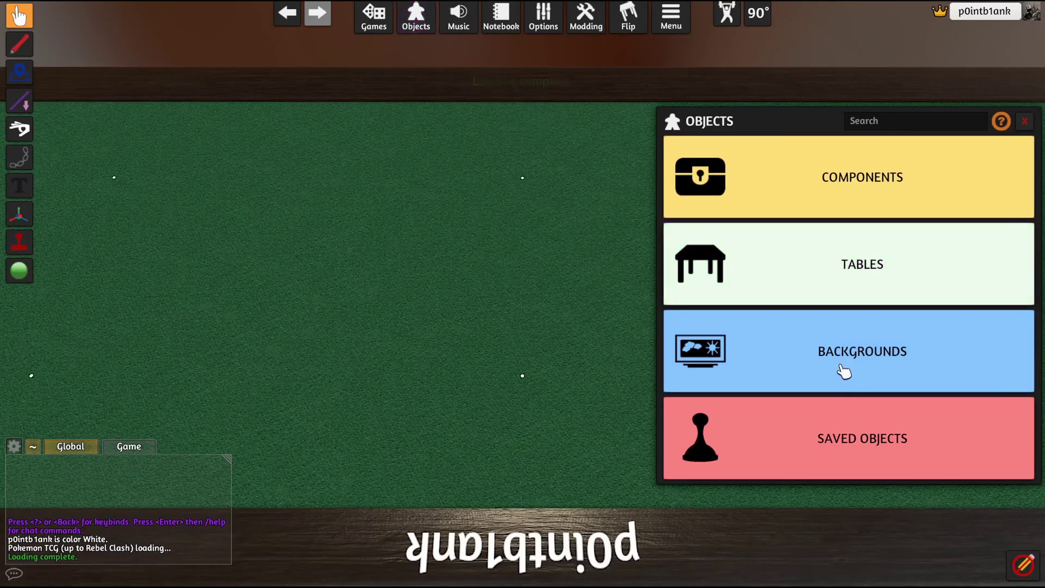
pyautogui.click(909, 445)
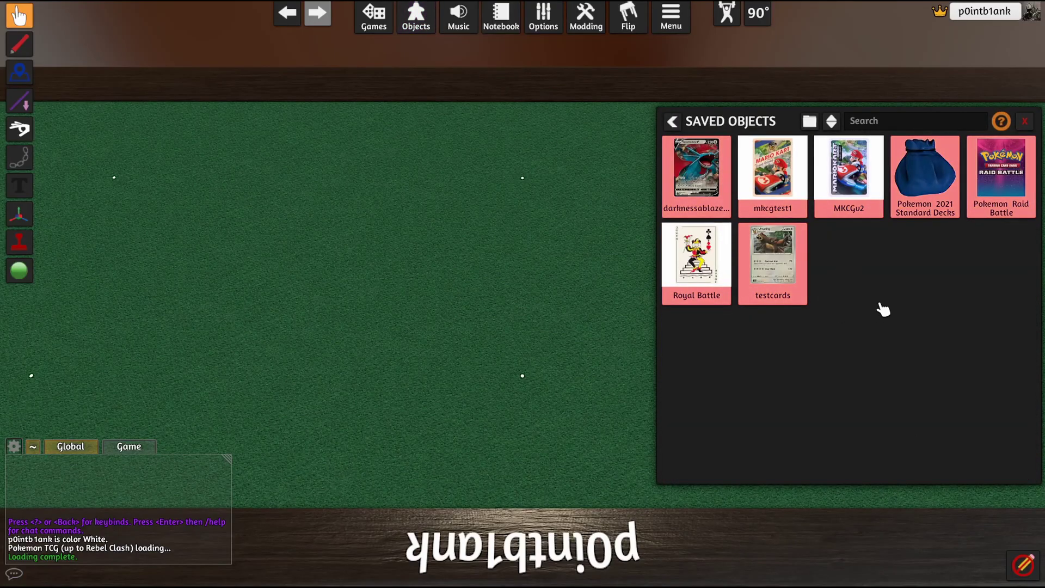
pyautogui.click(781, 261)
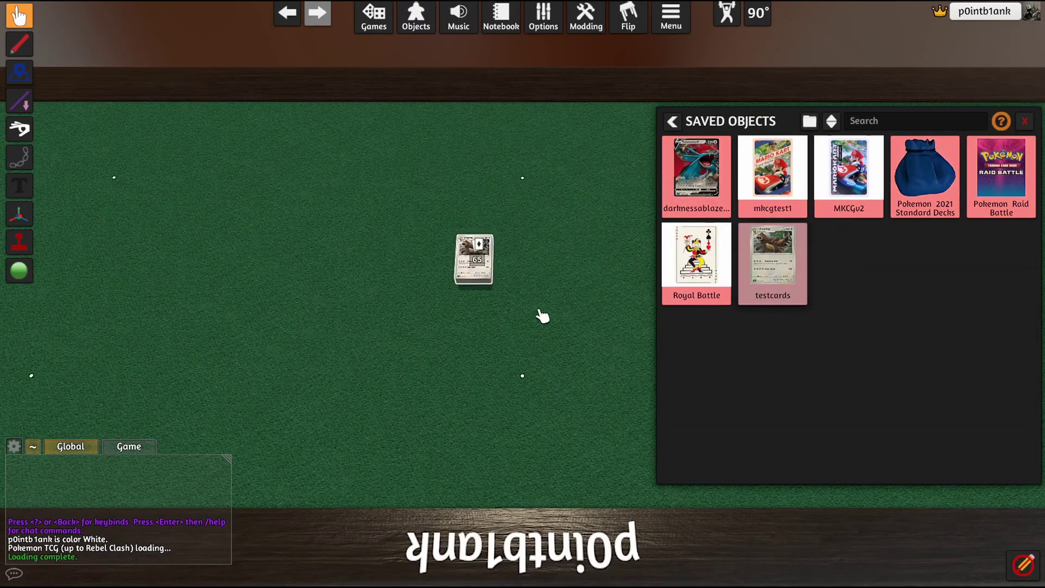
pyautogui.click(1024, 121)
pyautogui.moveTo(500, 283); pyautogui.dragTo(448, 263)
# Examine the loaded game's table layout, including the bags and tablets on the side tables at both ends
pyautogui.scroll(-1, 566, 283)
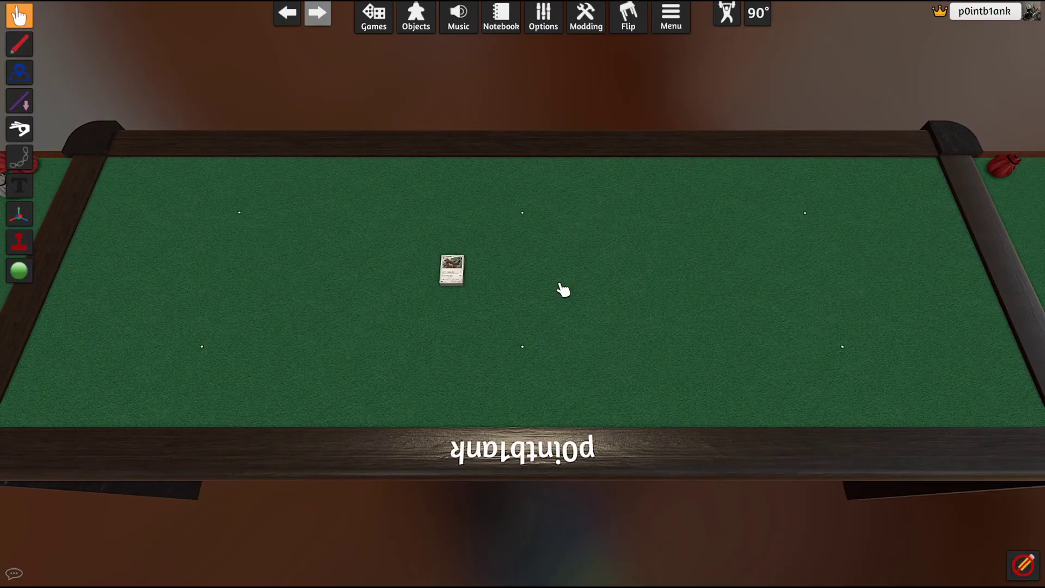
pyautogui.scroll(-2, 564, 290)
pyautogui.scroll(-3, 598, 293)
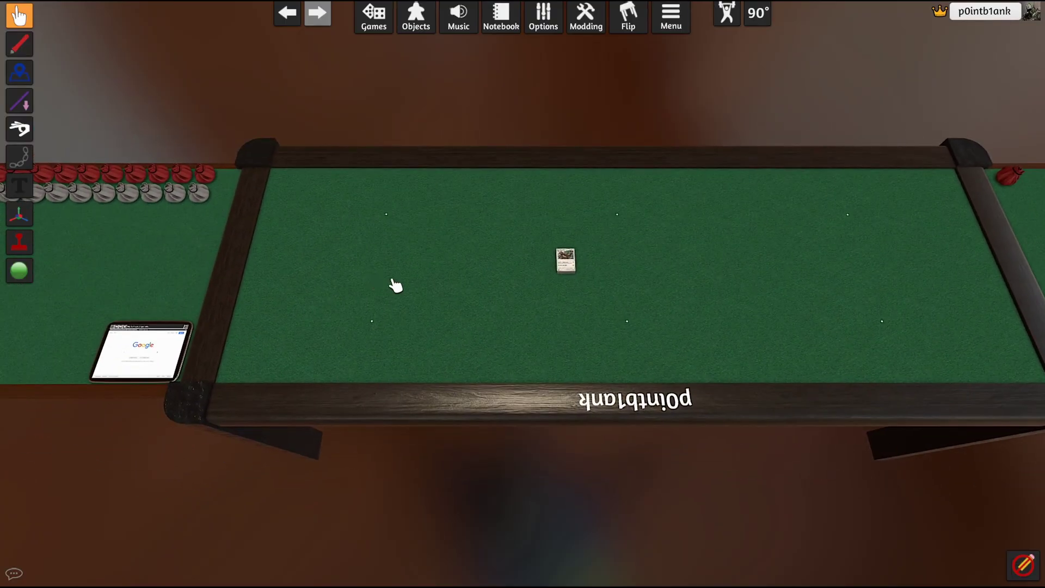
pyautogui.scroll(3, 402, 297)
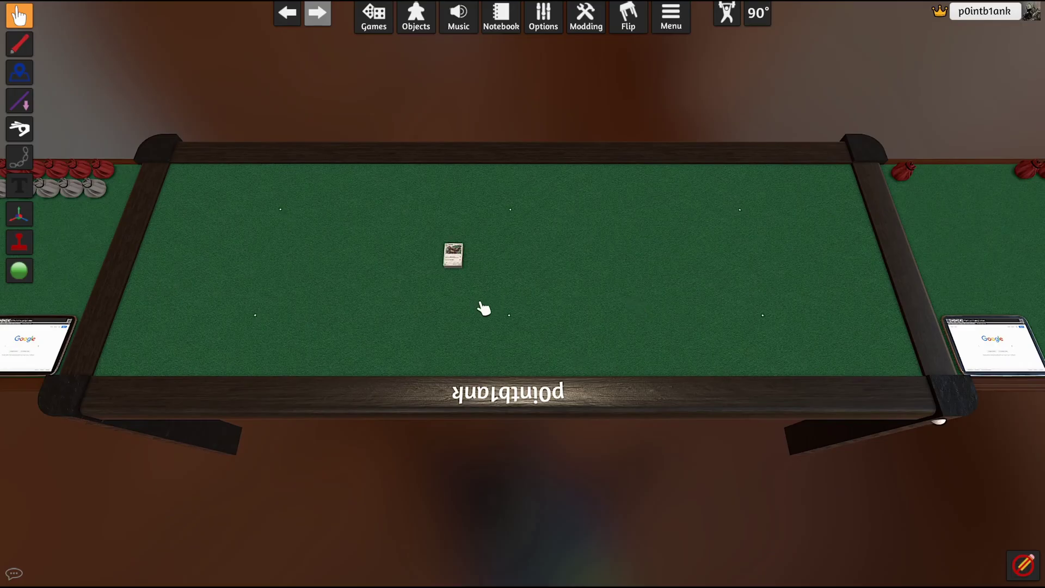
pyautogui.scroll(1, 483, 308)
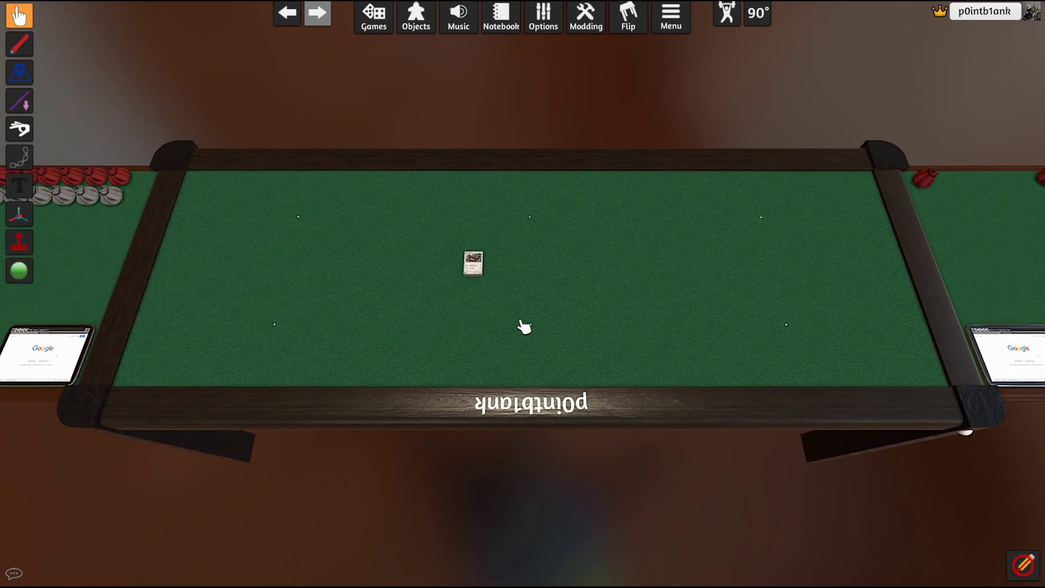
pyautogui.scroll(2, 555, 311)
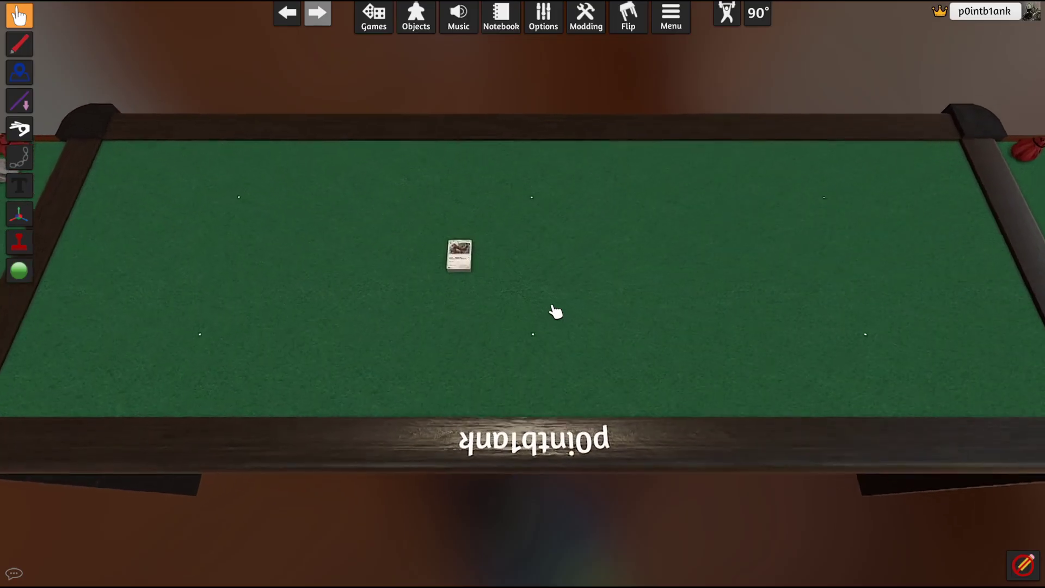
pyautogui.scroll(-1, 555, 312)
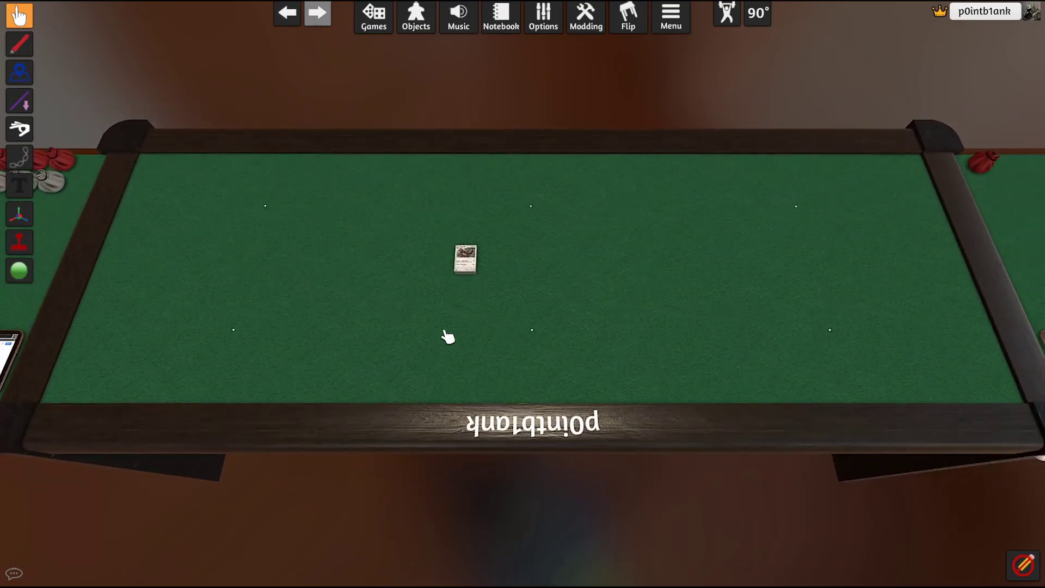
pyautogui.scroll(-1, 697, 327)
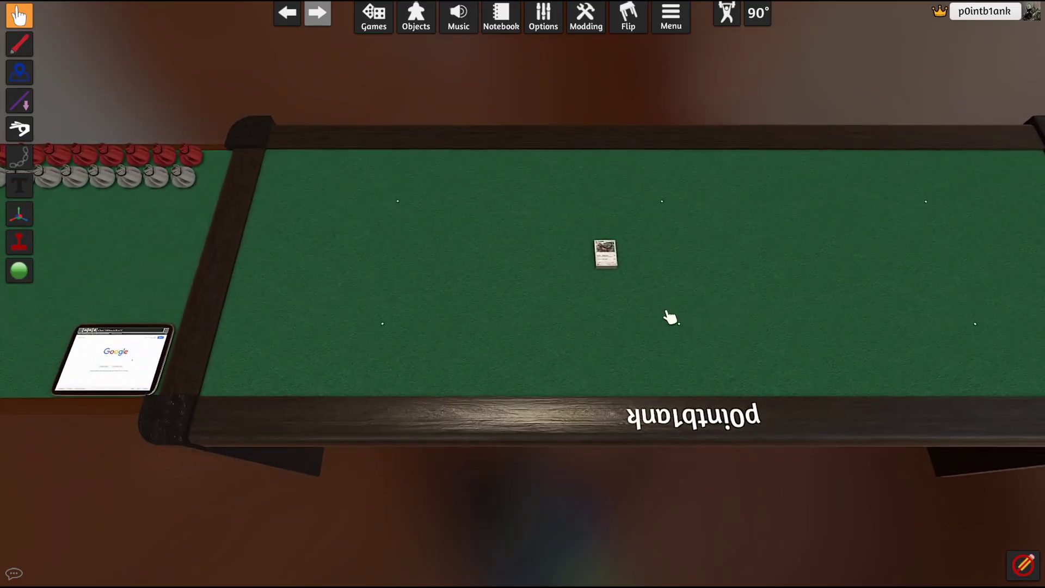
pyautogui.scroll(2, 478, 320)
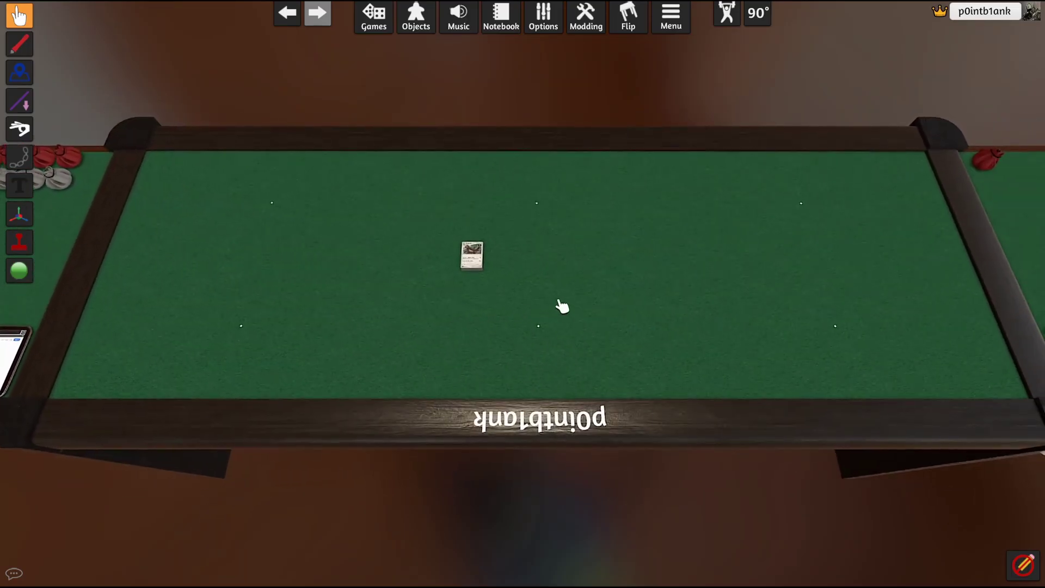
pyautogui.press('d')
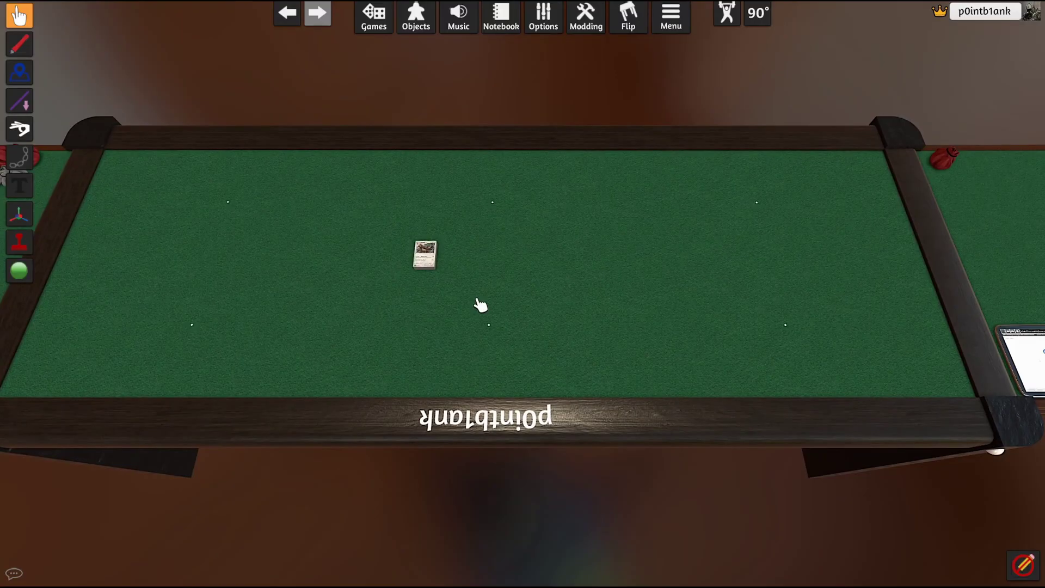
pyautogui.press('a')
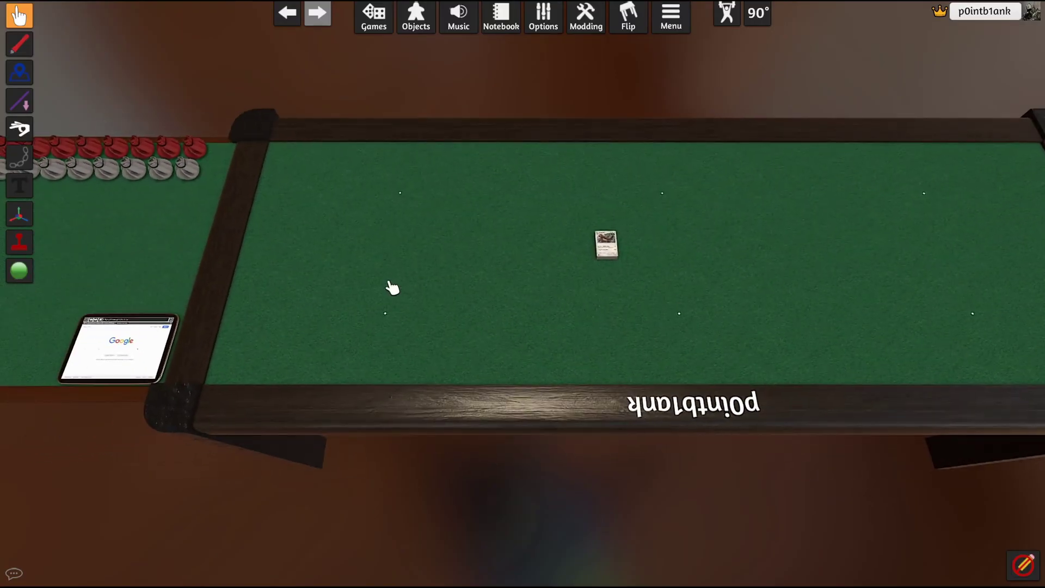
pyautogui.press('d')
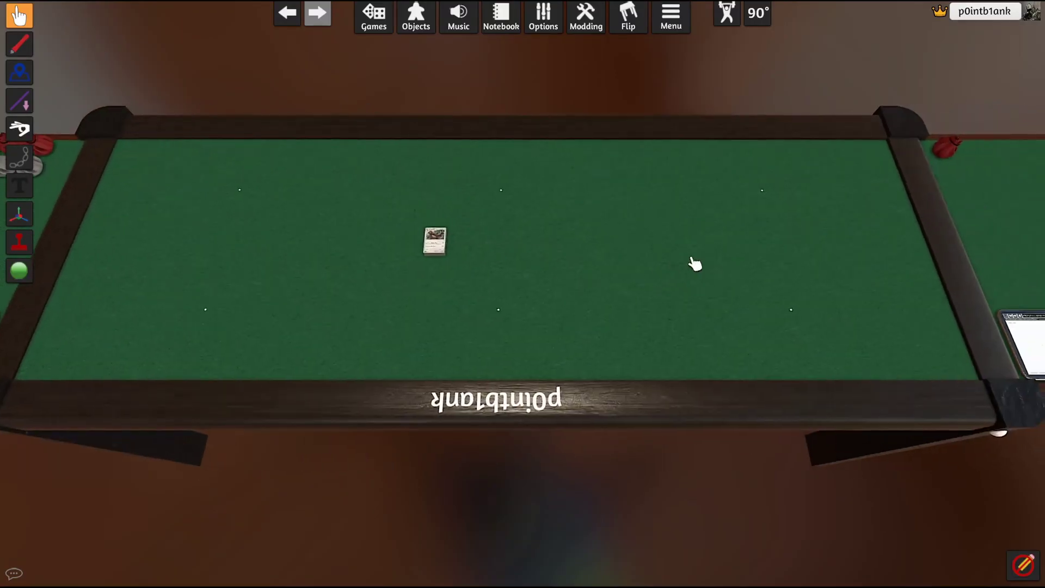
pyautogui.press('a')
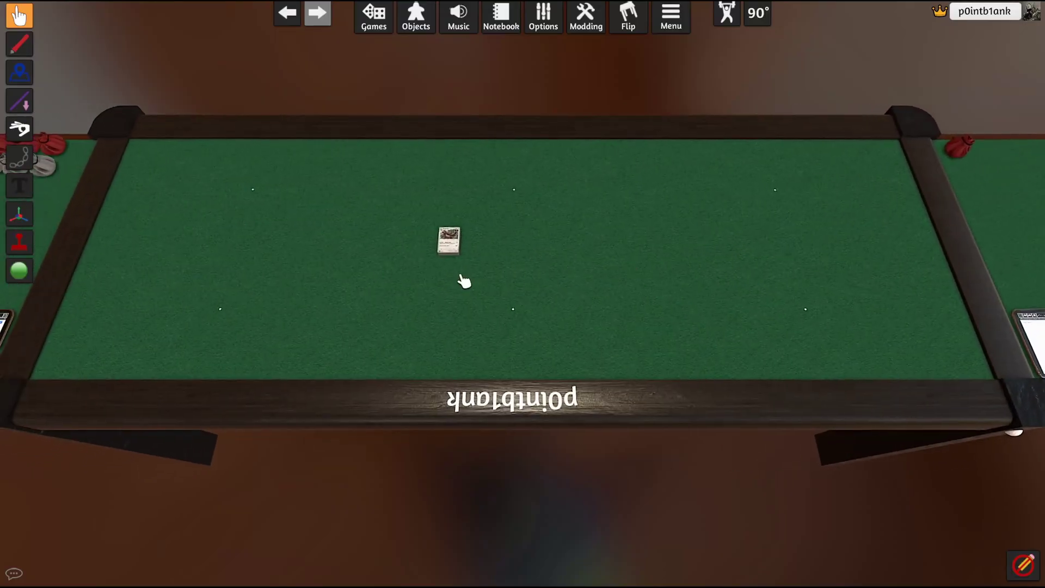
# Move the spawned deck to the middle of the green table
pyautogui.scroll(2, 533, 307)
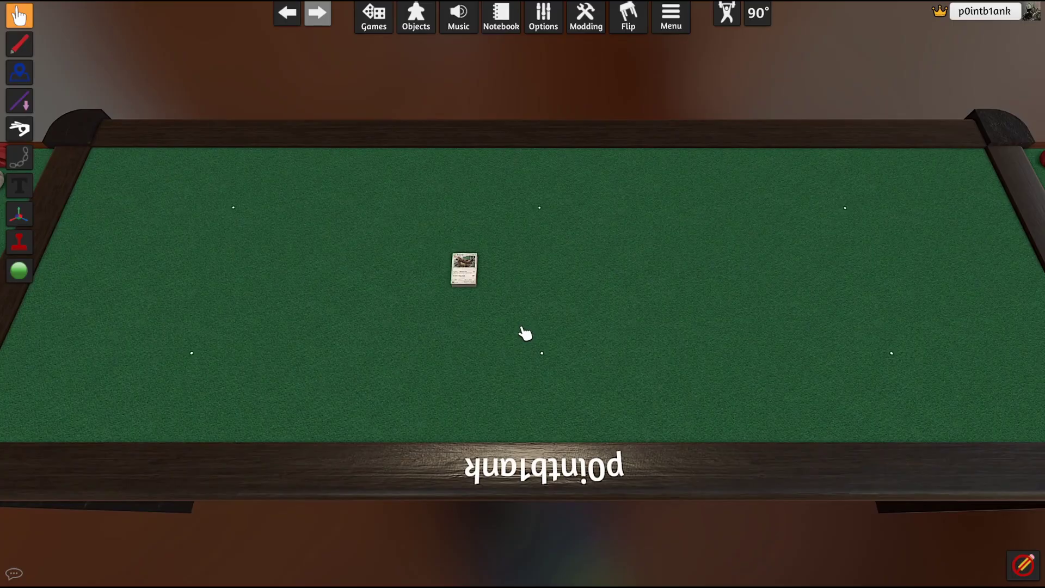
pyautogui.moveTo(468, 275)
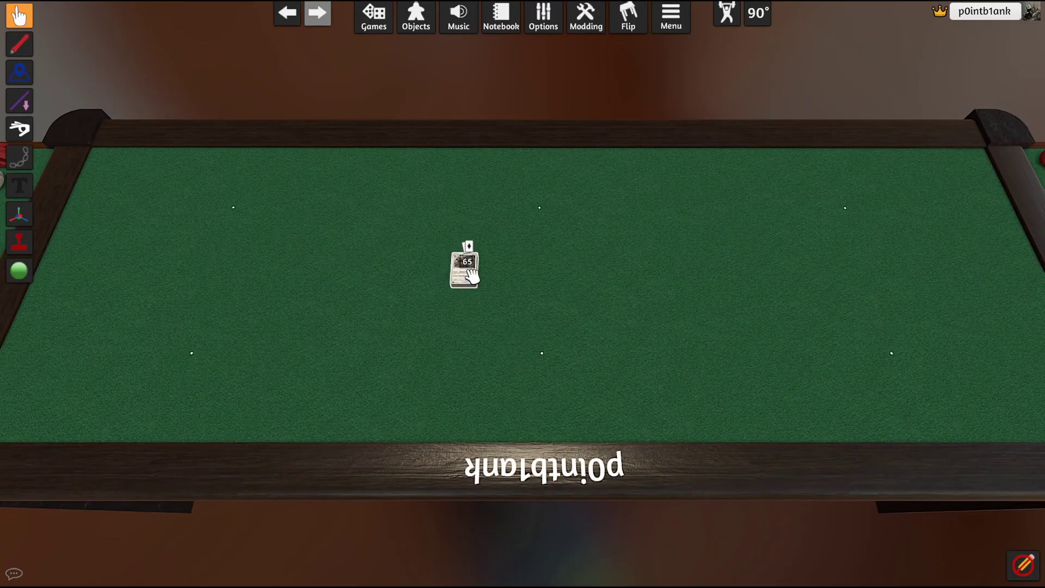
pyautogui.moveTo(586, 24)
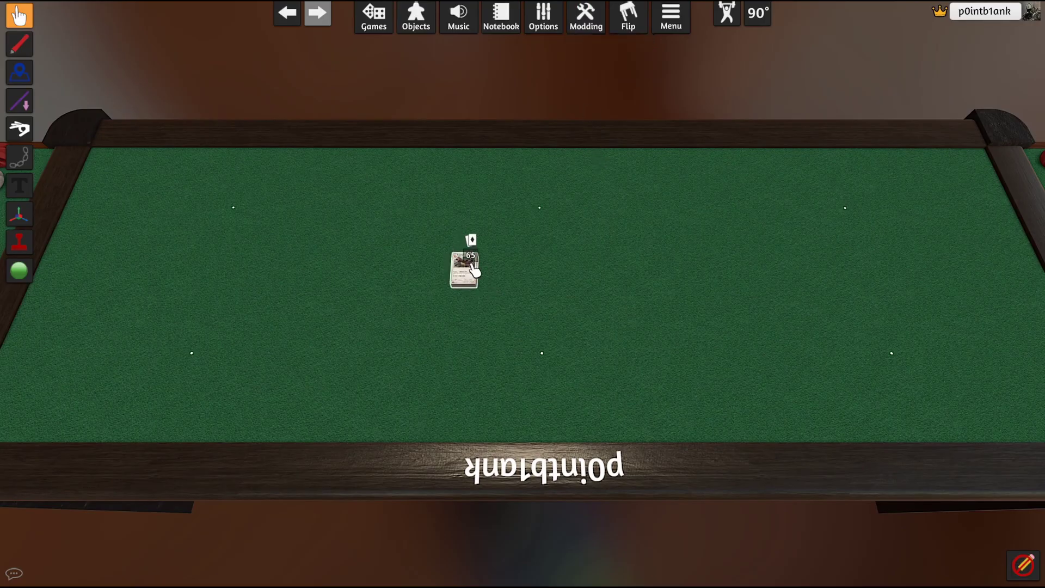
pyautogui.moveTo(474, 268); pyautogui.dragTo(550, 273)
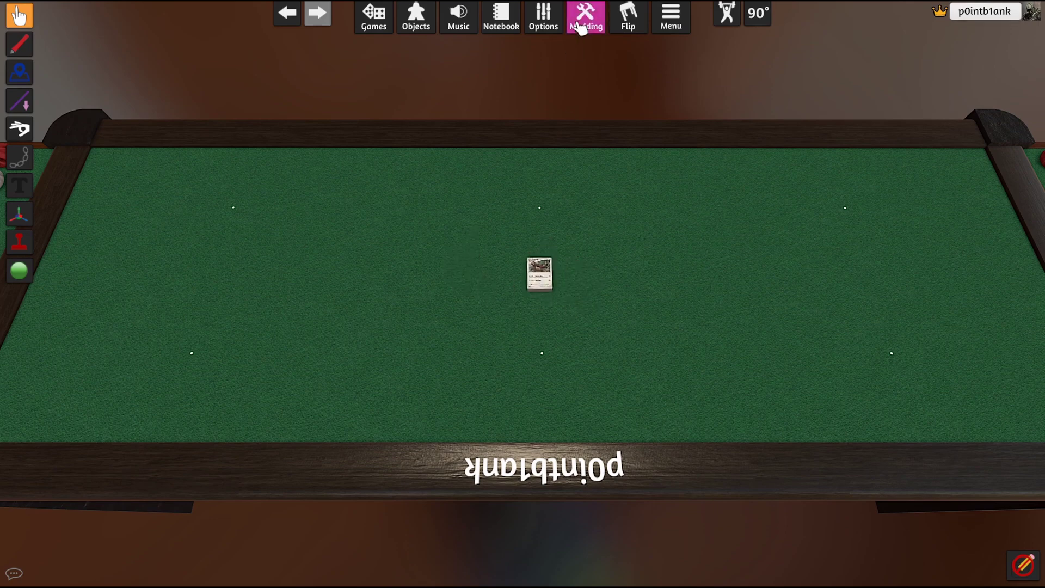